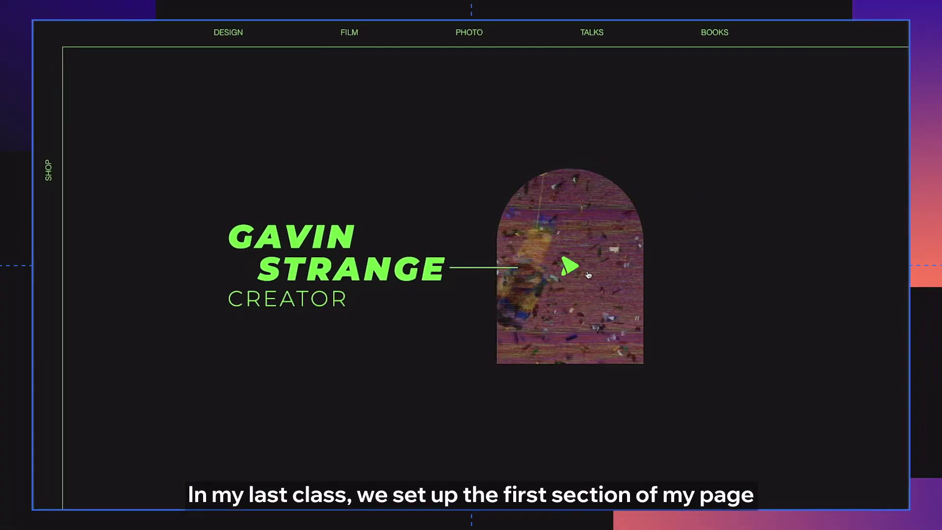
Play the showreel from the arch image in the site preview and scroll through the project tiles
{"action": "left_click", "coordinate": [571, 269]}
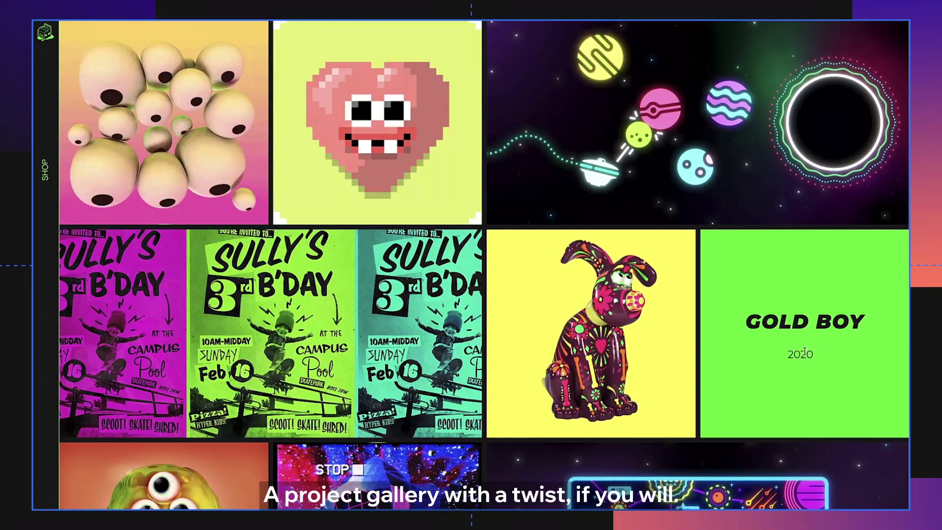
{"action": "scroll", "coordinate": [804, 350], "scroll_direction": "down", "scroll_amount": 1}
{"action": "scroll", "coordinate": [804, 350], "scroll_direction": "down", "scroll_amount": 2}
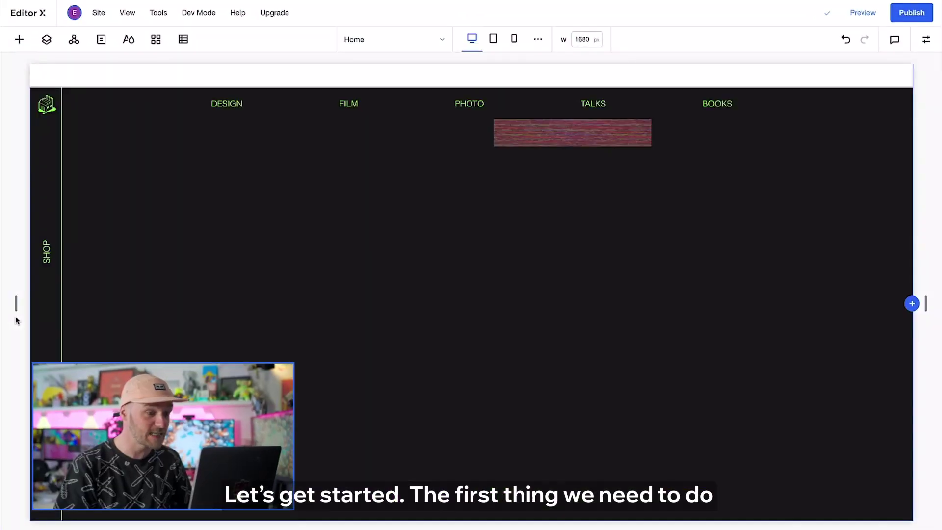
Apply a custom grid of 4 columns and 3 rows to the blank section below the navigation
{"action": "left_click", "coordinate": [126, 304]}
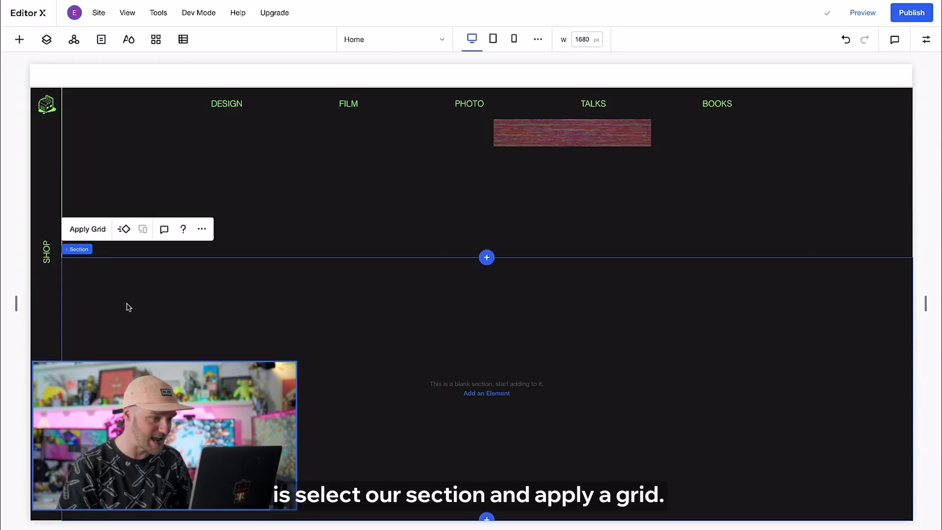
{"action": "left_click", "coordinate": [89, 229]}
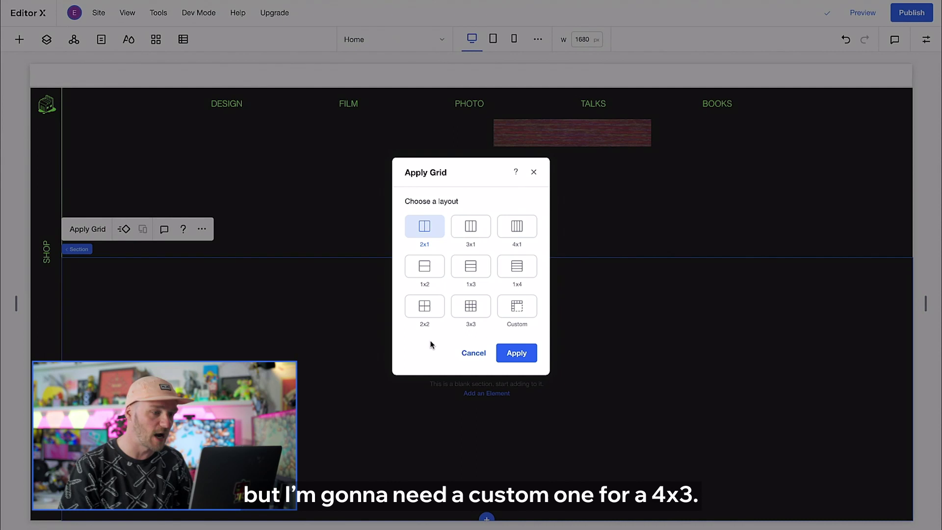
{"action": "left_click", "coordinate": [516, 314]}
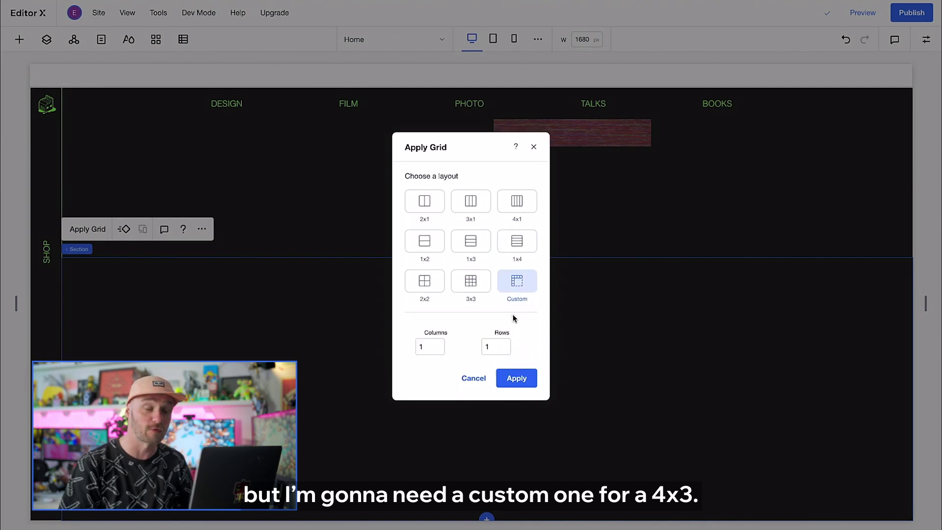
{"action": "double_click", "coordinate": [429, 346]}
{"action": "type", "text": "4"}
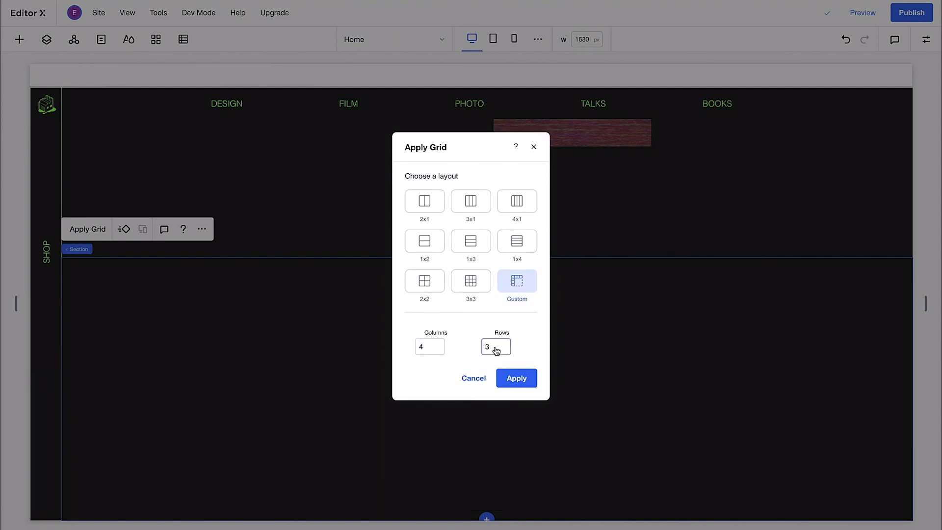
{"action": "left_click", "coordinate": [496, 350]}
{"action": "type", "text": "3"}
{"action": "left_click", "coordinate": [505, 376]}
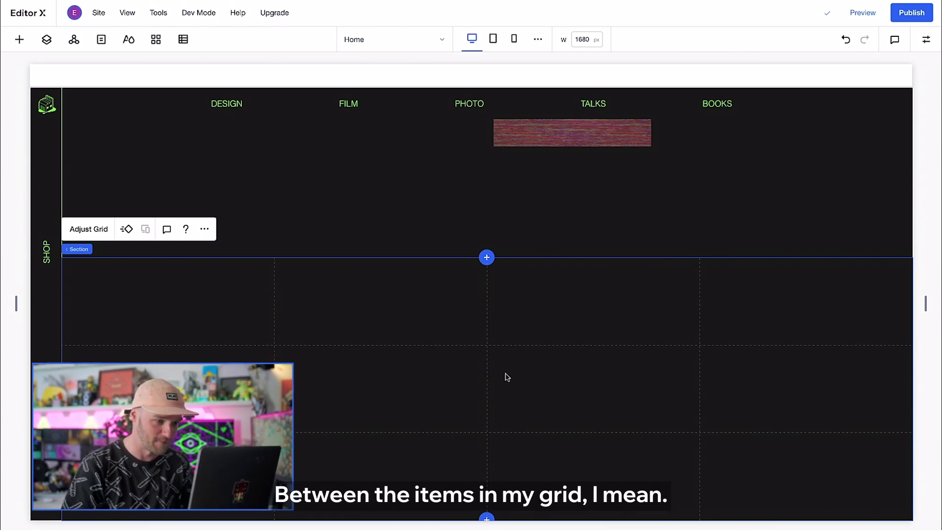
Set the grid's column and row gaps to 10 px each
{"action": "left_click", "coordinate": [106, 234]}
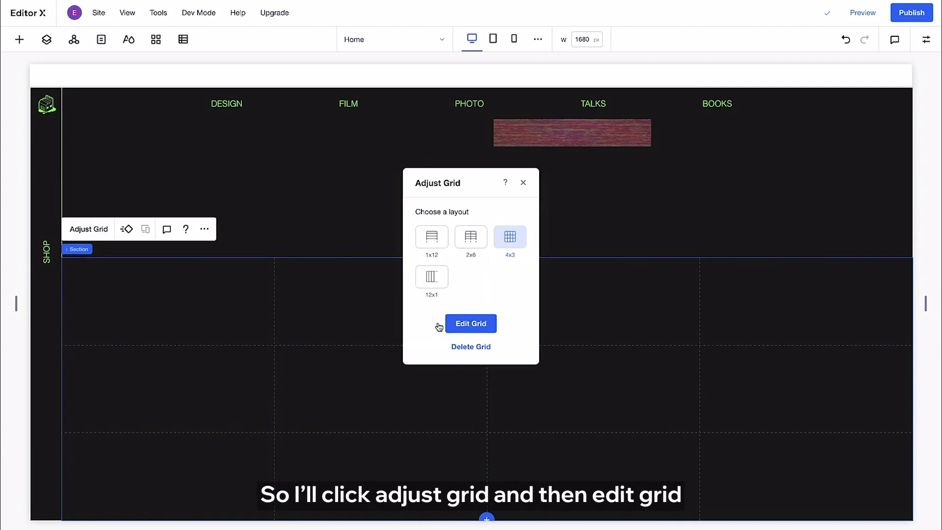
{"action": "left_click", "coordinate": [464, 323]}
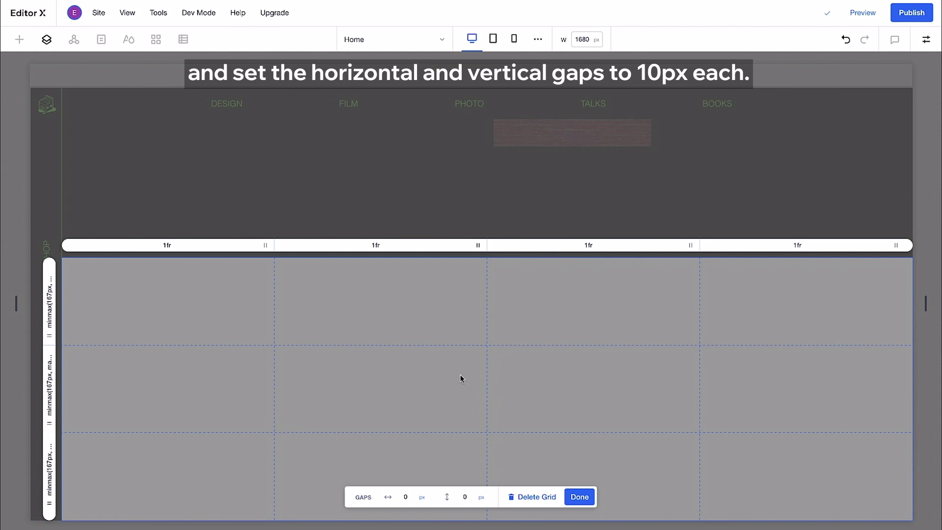
{"action": "key", "text": "Return"}
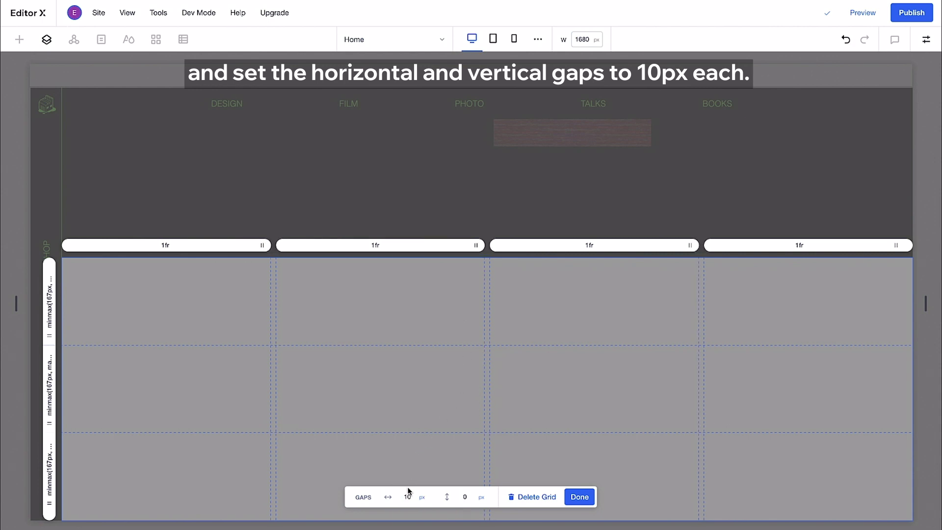
{"action": "key", "text": "Return"}
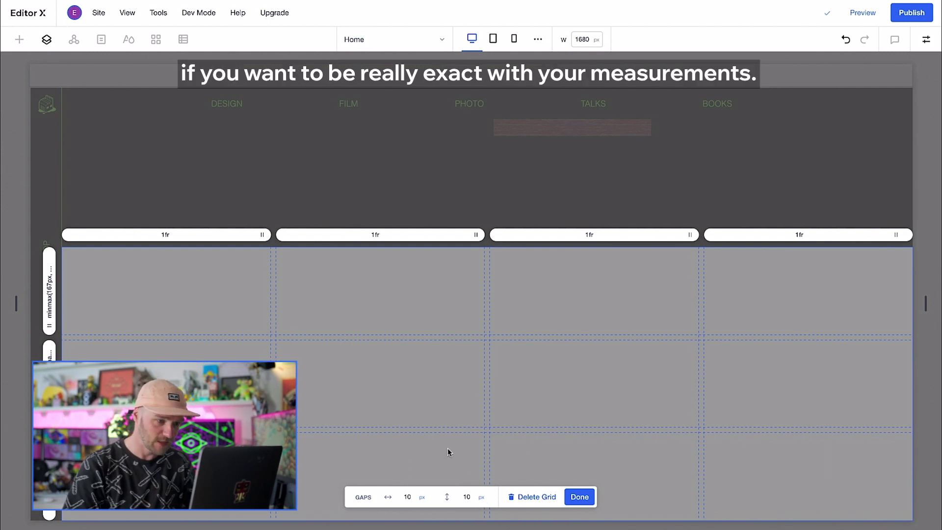
Check the first column's width in vw (23.7), then switch it back to fr
{"action": "left_click", "coordinate": [164, 235]}
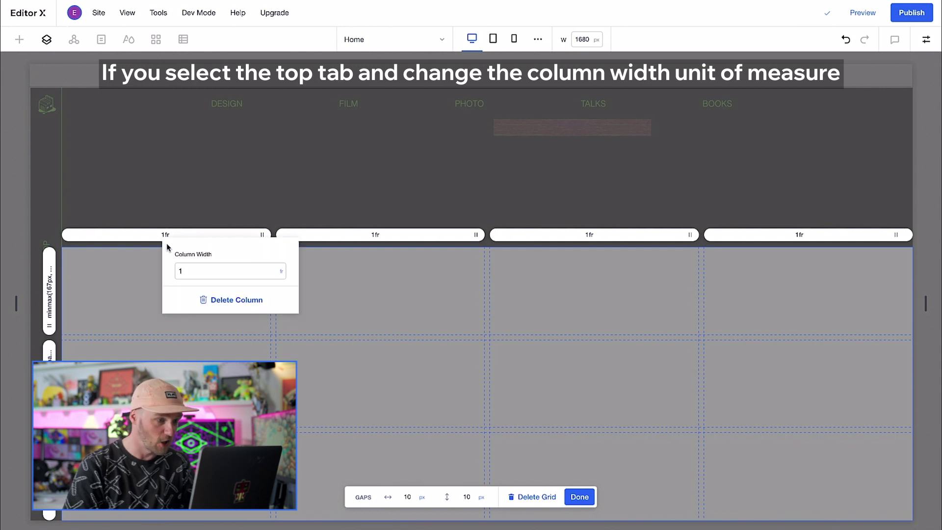
{"action": "left_click", "coordinate": [281, 274]}
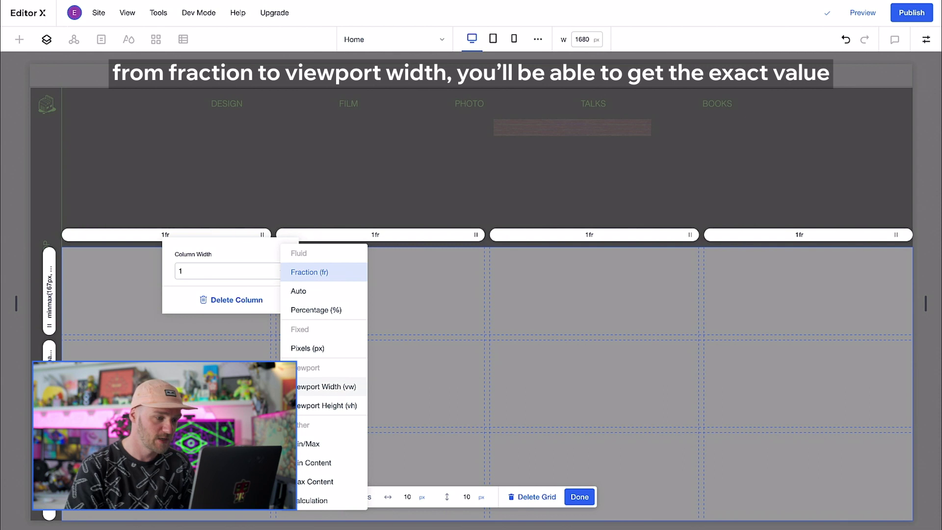
{"action": "left_click", "coordinate": [314, 387]}
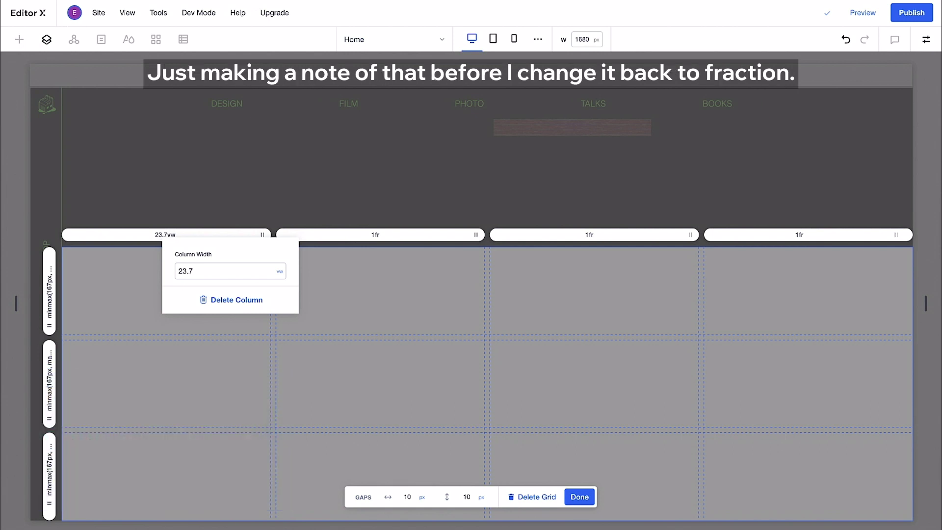
{"action": "left_click", "coordinate": [278, 273]}
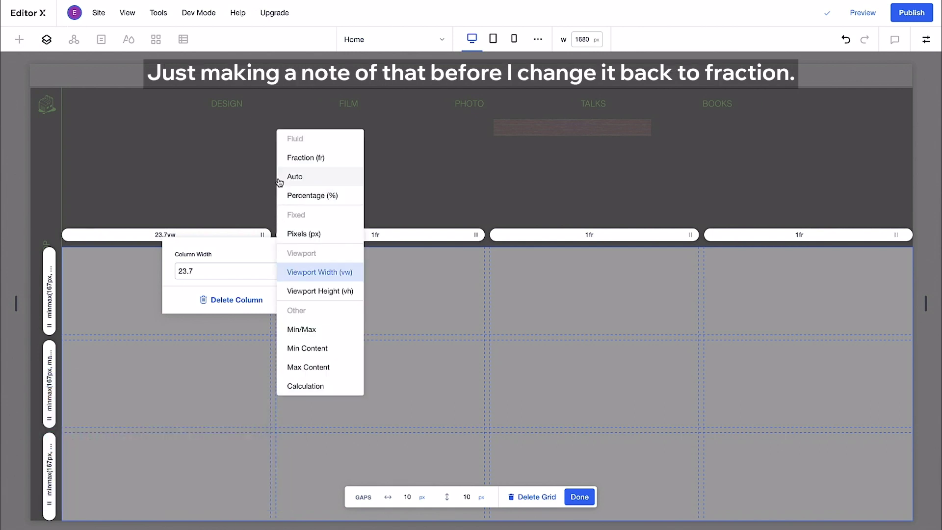
{"action": "left_click", "coordinate": [281, 160]}
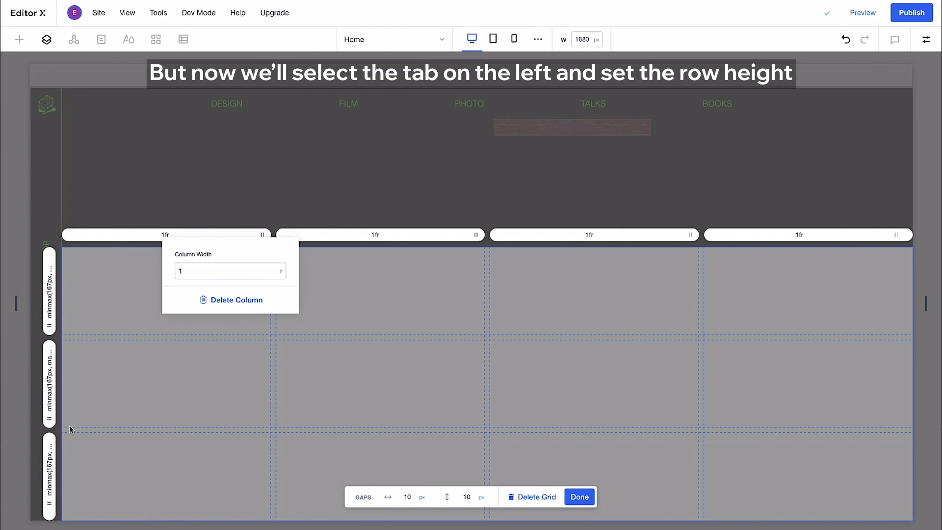
Set the height of the third, second and first rows to 23.7vw
{"action": "left_click", "coordinate": [50, 464]}
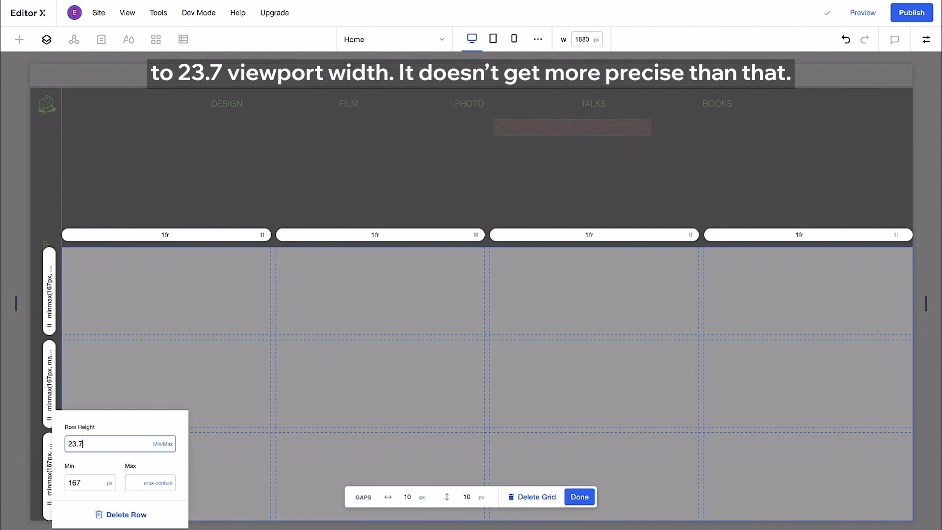
{"action": "type", "text": "23.7vw"}
{"action": "key", "text": "Return"}
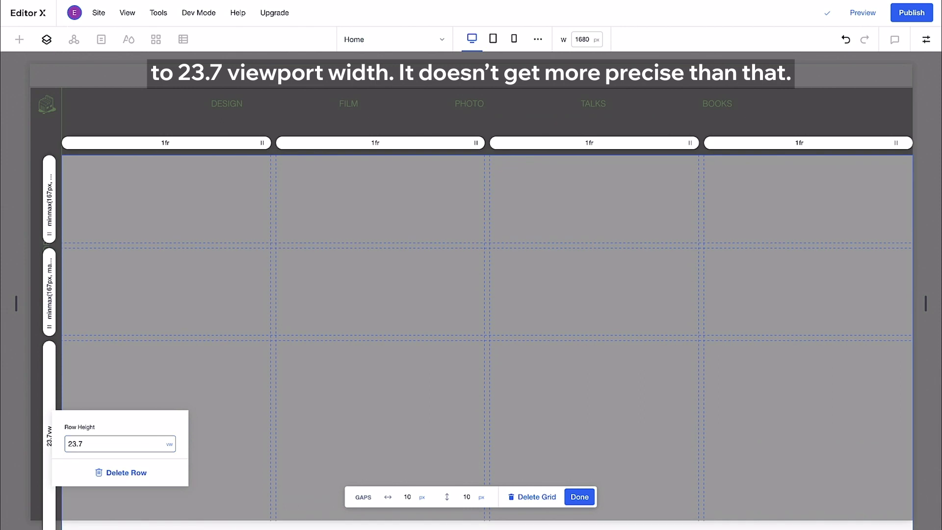
{"action": "left_click", "coordinate": [54, 298]}
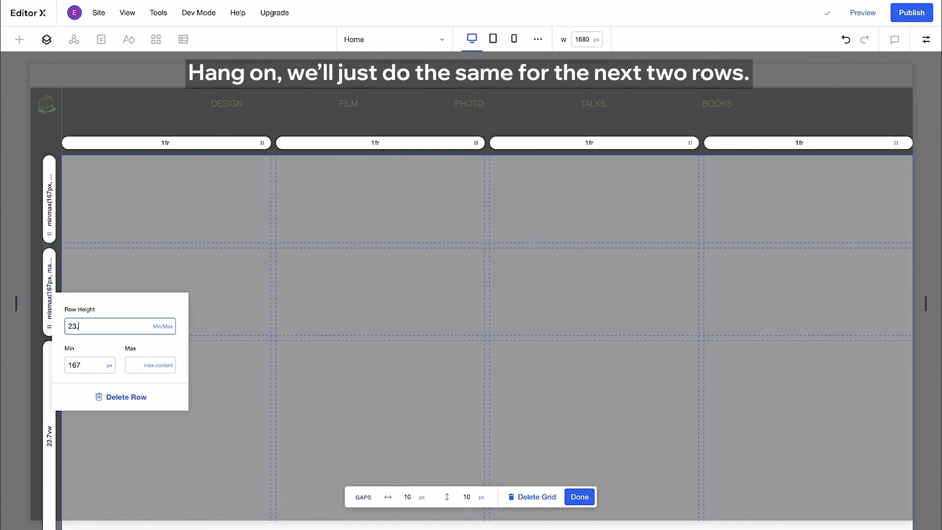
{"action": "type", "text": "23.7vw"}
{"action": "key", "text": "Return"}
{"action": "left_click", "coordinate": [53, 213]}
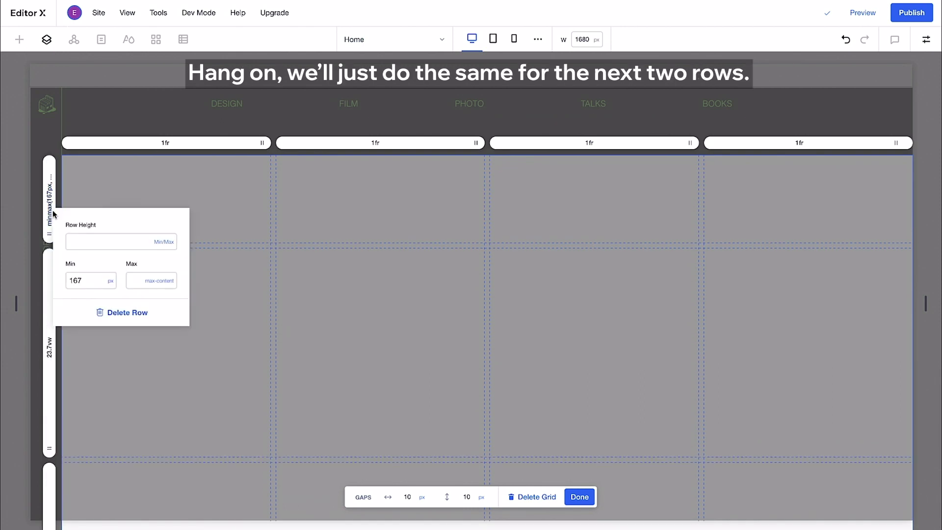
{"action": "type", "text": "23.7vw"}
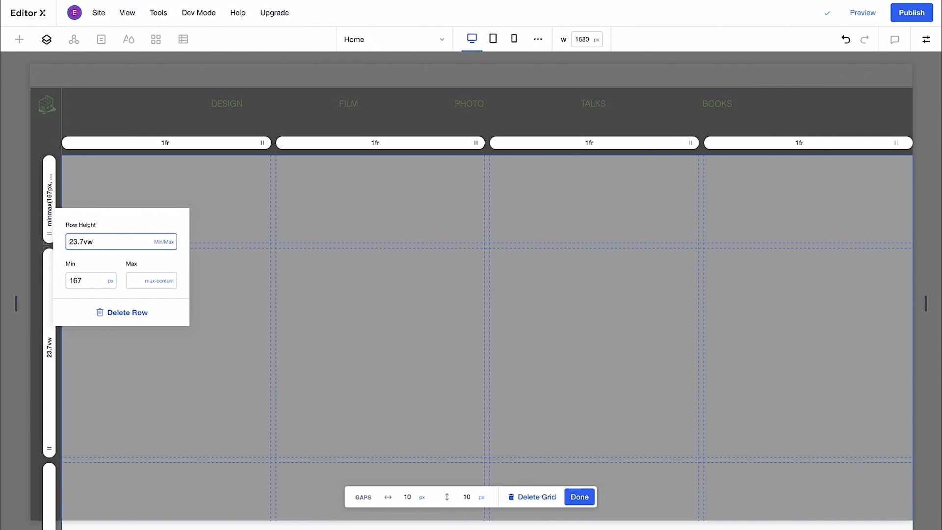
{"action": "key", "text": "Return"}
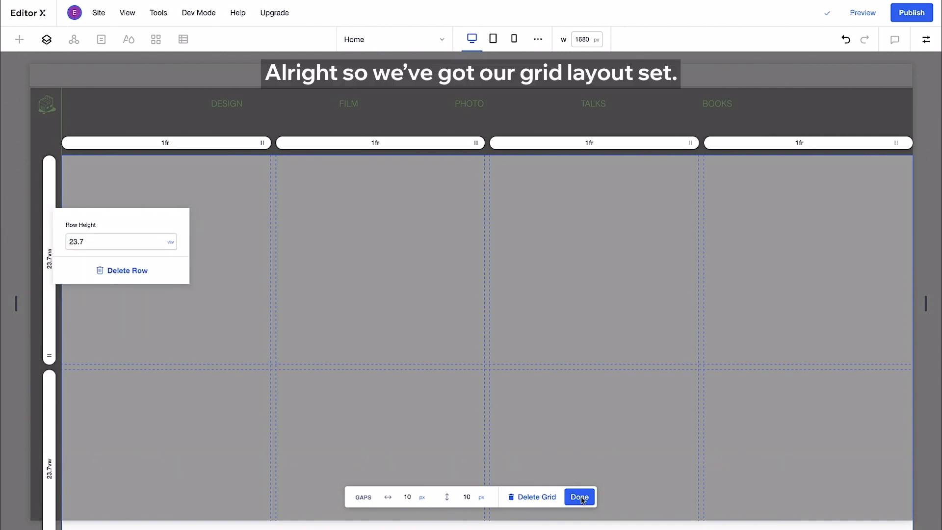
Finish grid editing and place a container in the first grid cell, stretched to fill it
{"action": "left_click", "coordinate": [579, 497]}
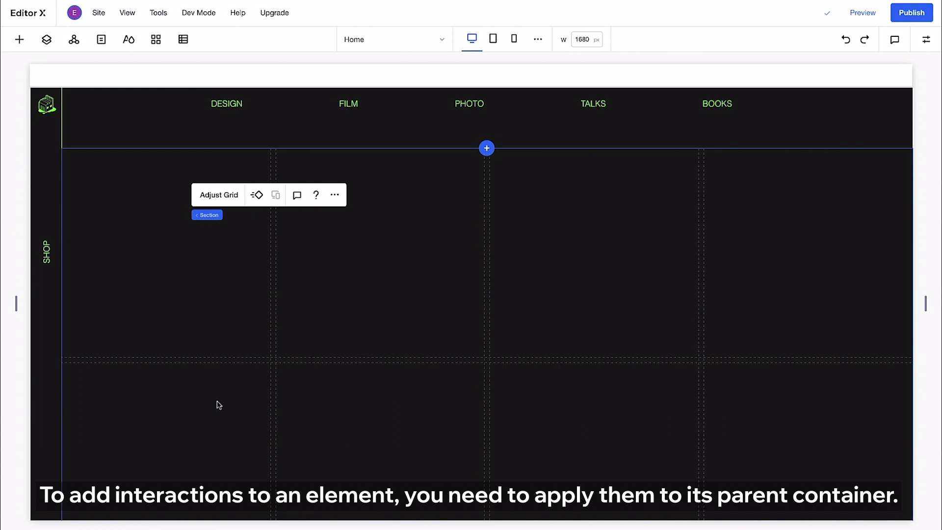
{"action": "left_click", "coordinate": [19, 41]}
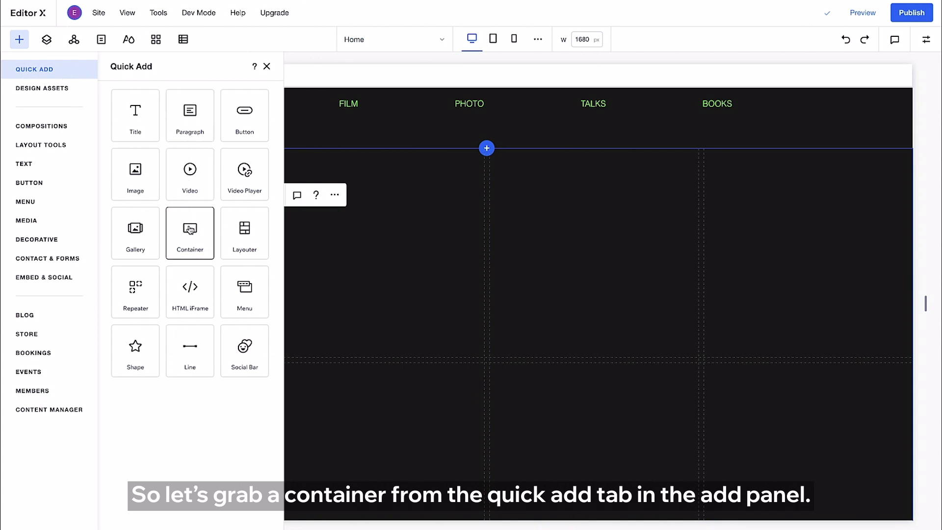
{"action": "left_click_drag", "start_coordinate": [190, 230], "coordinate": [167, 240]}
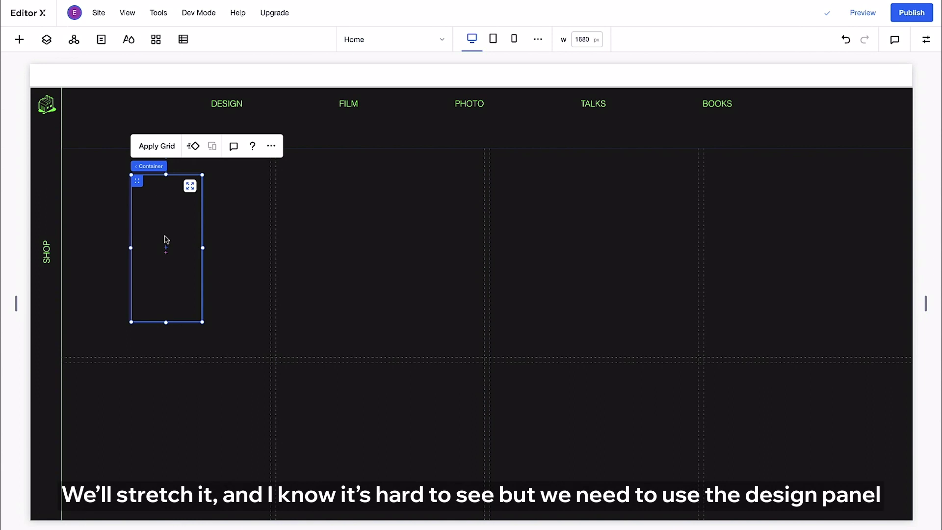
{"action": "left_click", "coordinate": [190, 186]}
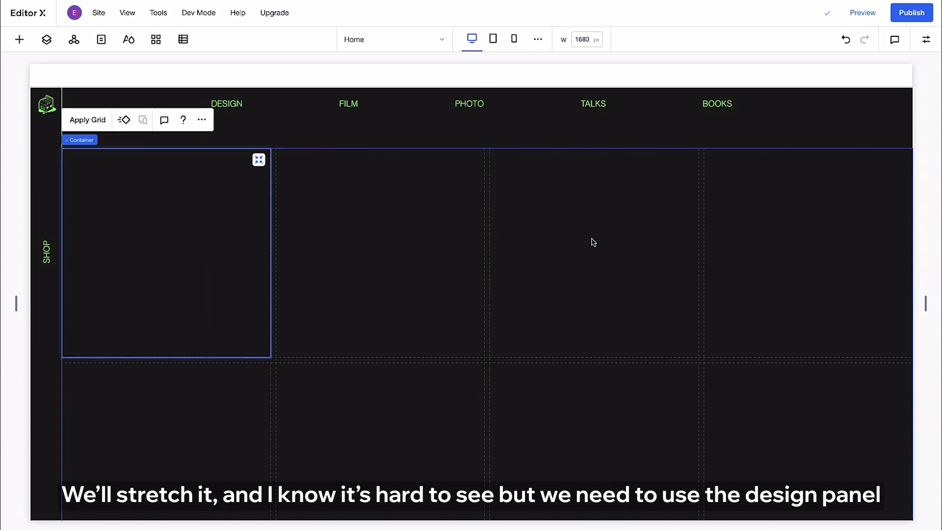
Set the container's border width to 0 in its Design settings
{"action": "left_click", "coordinate": [925, 40]}
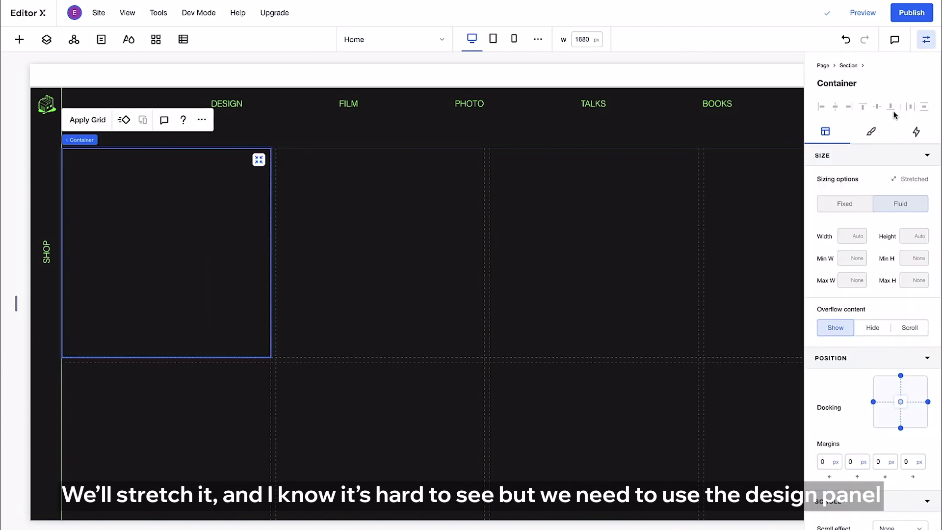
{"action": "left_click", "coordinate": [871, 131]}
{"action": "left_click", "coordinate": [818, 181]}
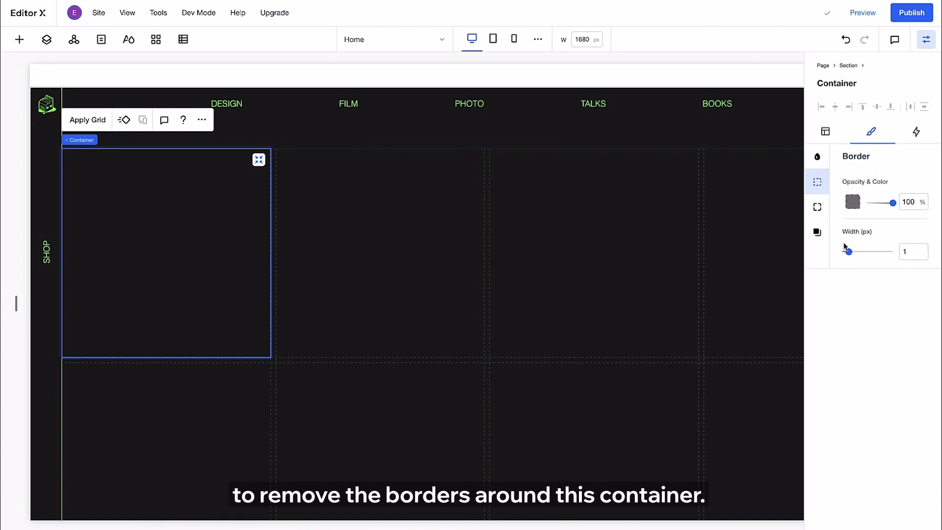
{"action": "left_click_drag", "start_coordinate": [844, 245], "coordinate": [839, 258]}
{"action": "left_click", "coordinate": [922, 48]}
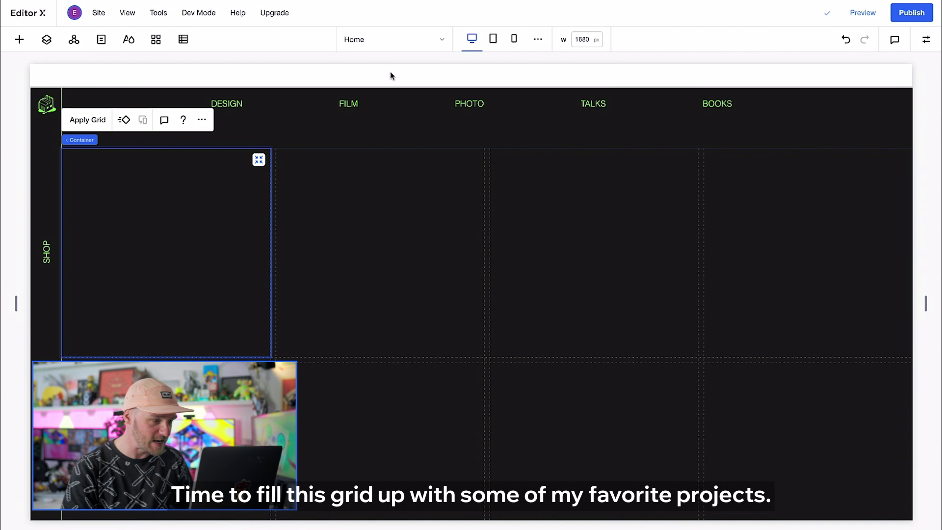
Add the bouncing-eyeballs GIF from the site's media files to the page
{"action": "left_click", "coordinate": [18, 43]}
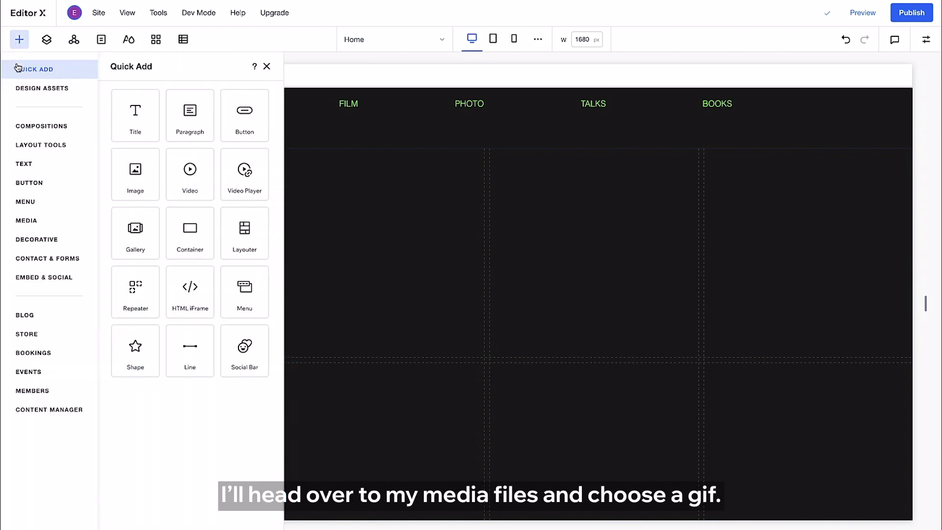
{"action": "left_click", "coordinate": [19, 220]}
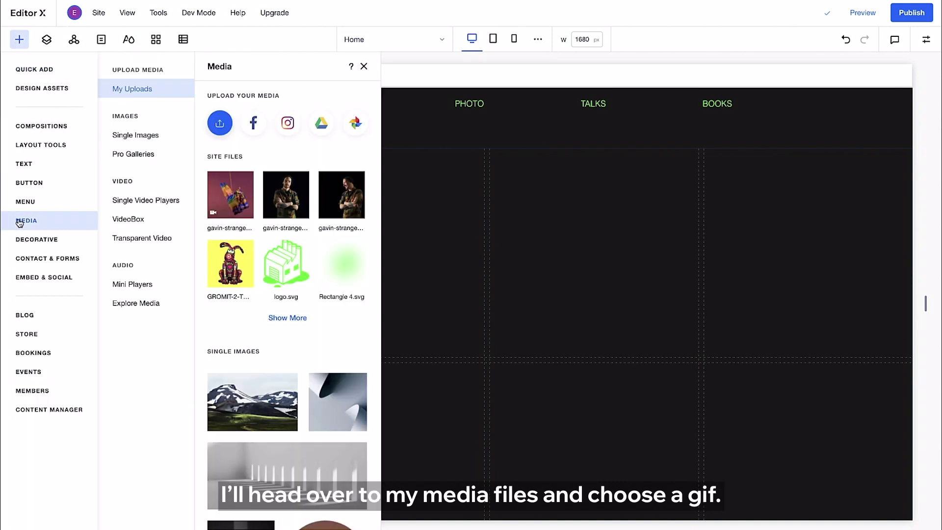
{"action": "left_click", "coordinate": [275, 318]}
{"action": "left_click", "coordinate": [303, 285]}
{"action": "left_click", "coordinate": [841, 486]}
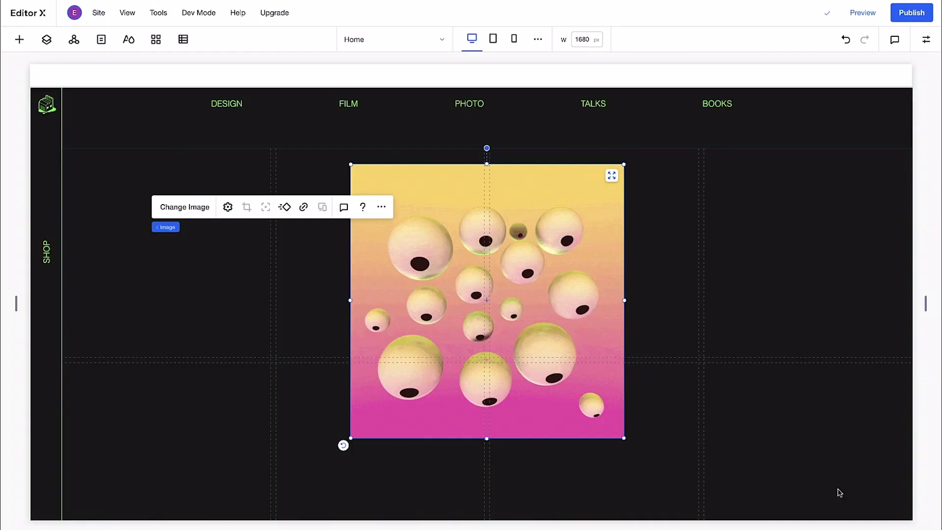
Resize the GIF to 280 by 280, move it into the top-left cell and stretch it
{"action": "left_click_drag", "start_coordinate": [623, 437], "coordinate": [460, 351]}
{"action": "left_click_drag", "start_coordinate": [453, 257], "coordinate": [189, 250]}
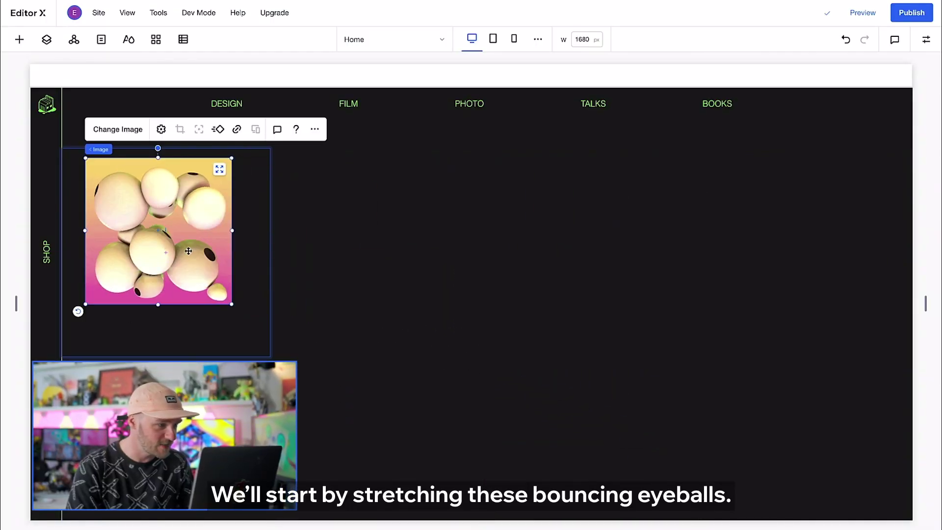
{"action": "left_click", "coordinate": [219, 168]}
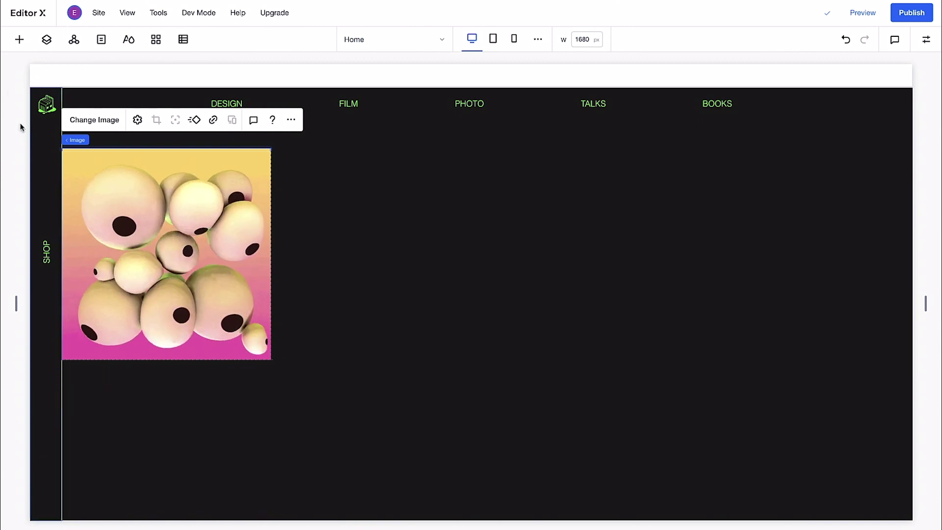
{"action": "left_click", "coordinate": [19, 39]}
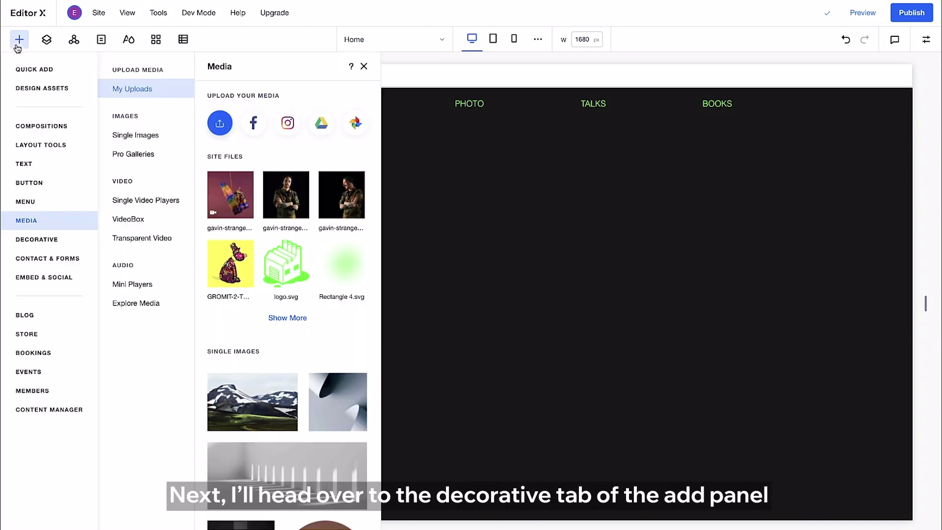
Add a blue circle from the Decorative shapes and place it over the eyeballs image
{"action": "left_click", "coordinate": [10, 240]}
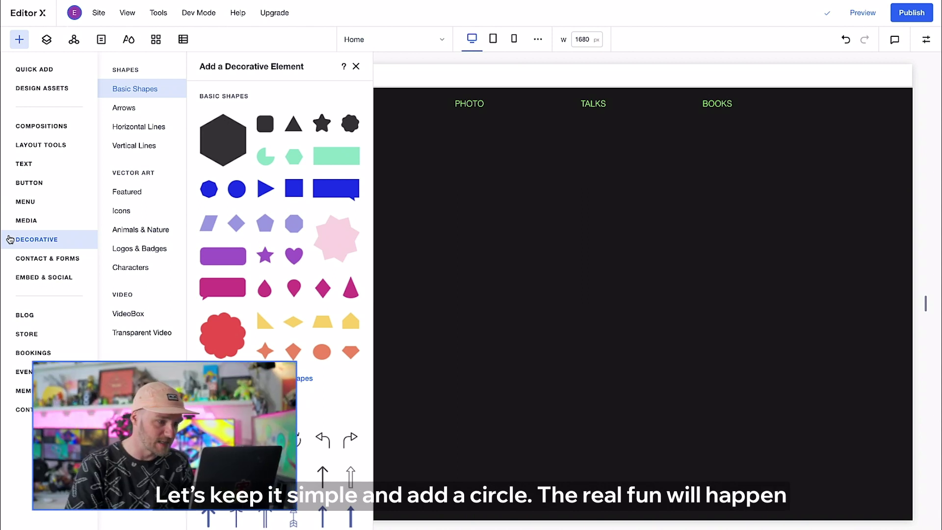
{"action": "left_click", "coordinate": [236, 188]}
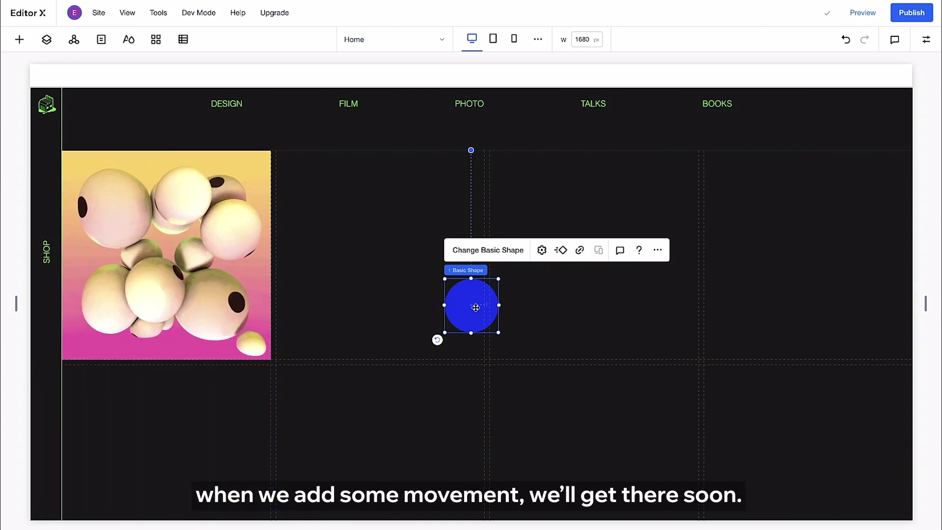
{"action": "left_click_drag", "start_coordinate": [475, 308], "coordinate": [173, 264]}
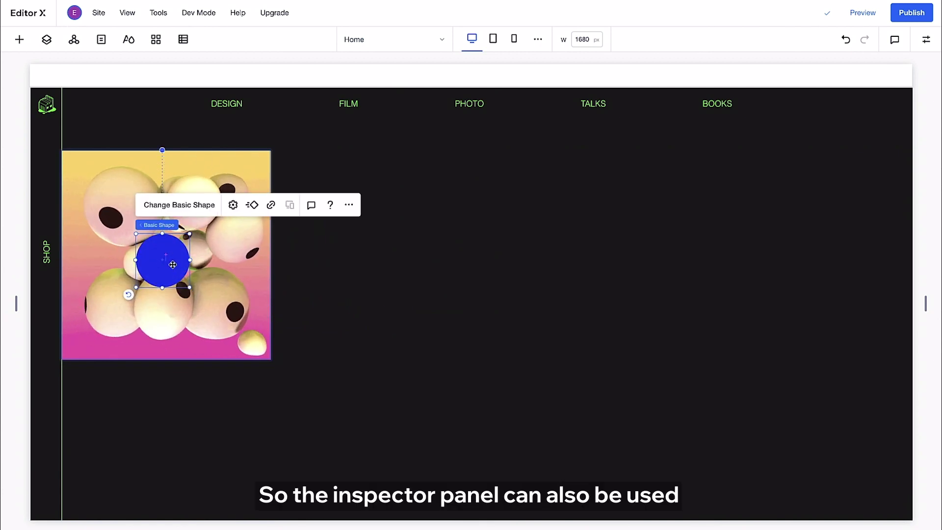
Centre the circle horizontally and vertically in its cell, with width 100 and height in percent
{"action": "left_click", "coordinate": [924, 42]}
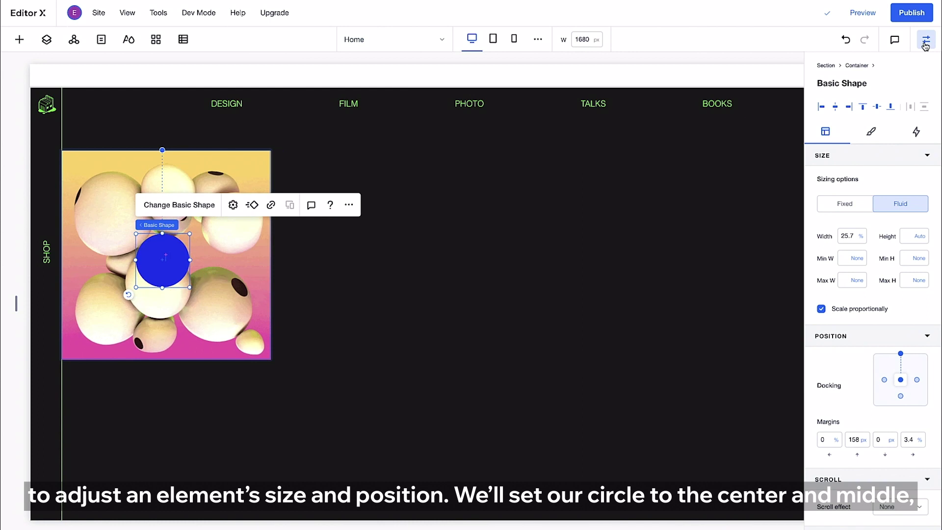
{"action": "left_click", "coordinate": [833, 106]}
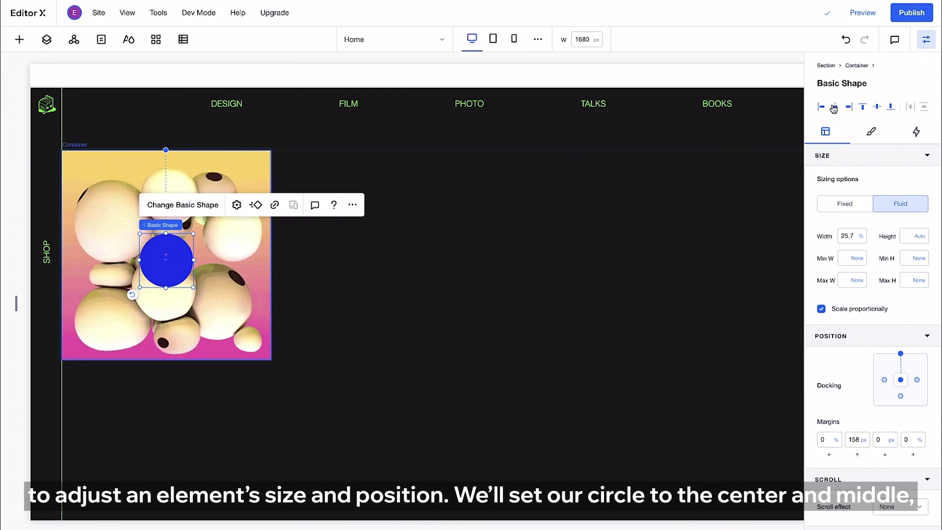
{"action": "left_click", "coordinate": [876, 107]}
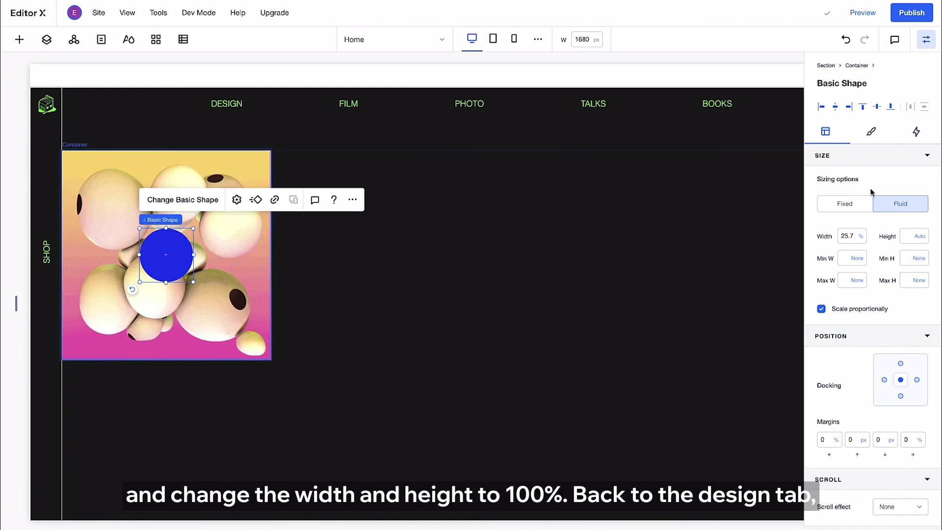
{"action": "left_click", "coordinate": [850, 235]}
{"action": "type", "text": "100"}
{"action": "key", "text": "Return"}
{"action": "left_click", "coordinate": [916, 236]}
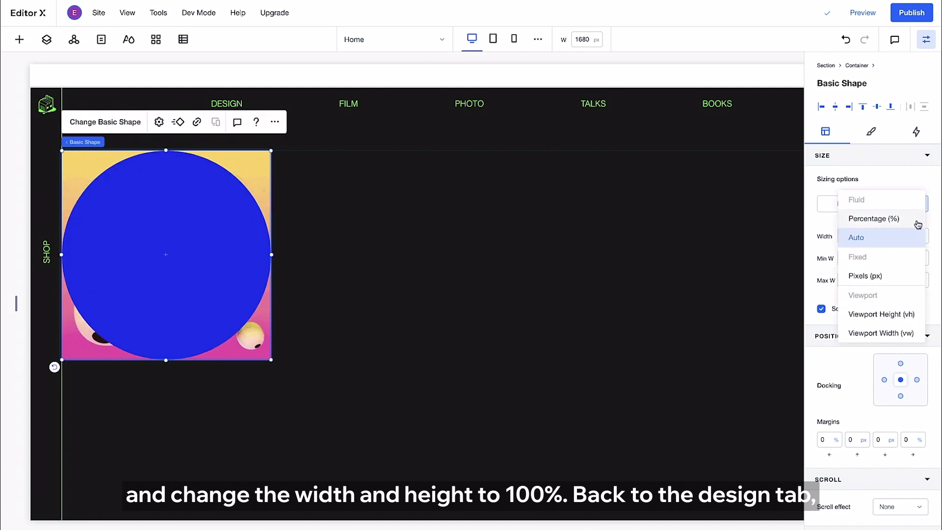
{"action": "left_click", "coordinate": [917, 223]}
Change the circle's fill colour to the bright green custom colour
{"action": "left_click", "coordinate": [872, 138]}
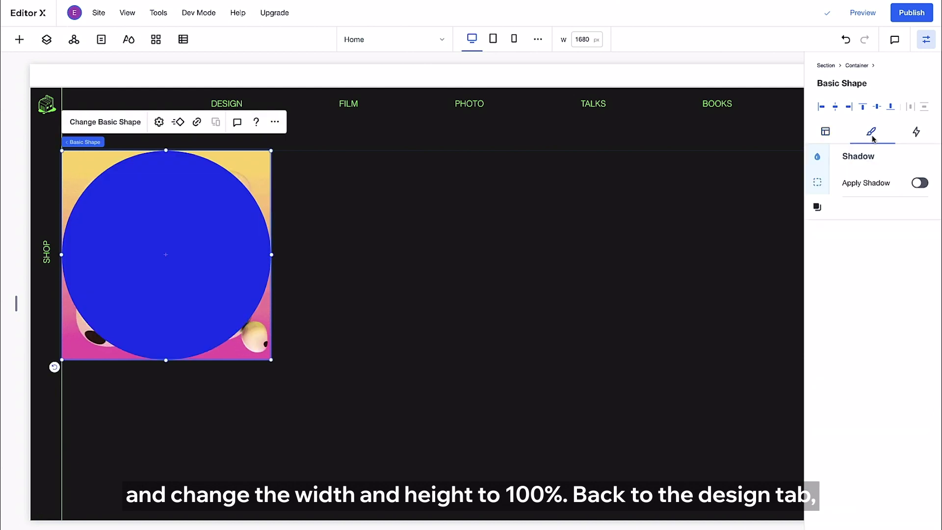
{"action": "left_click", "coordinate": [817, 157]}
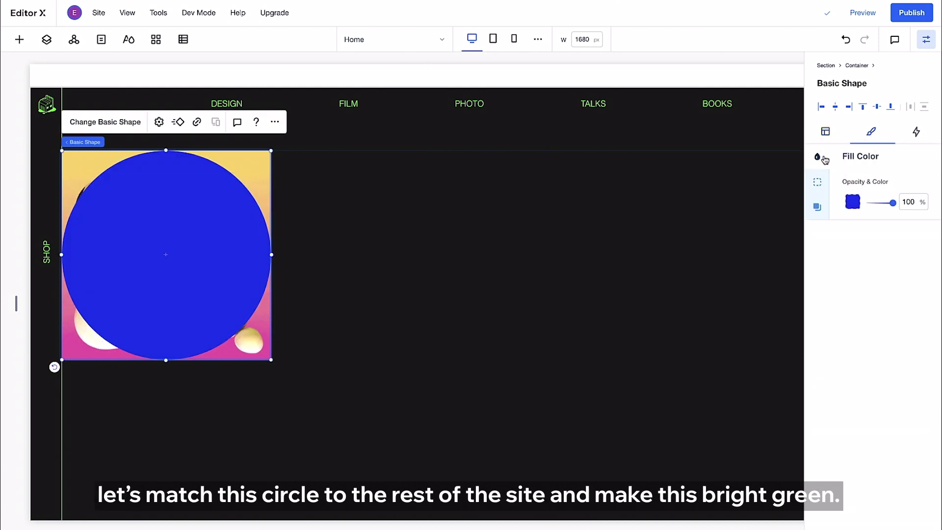
{"action": "left_click", "coordinate": [852, 203]}
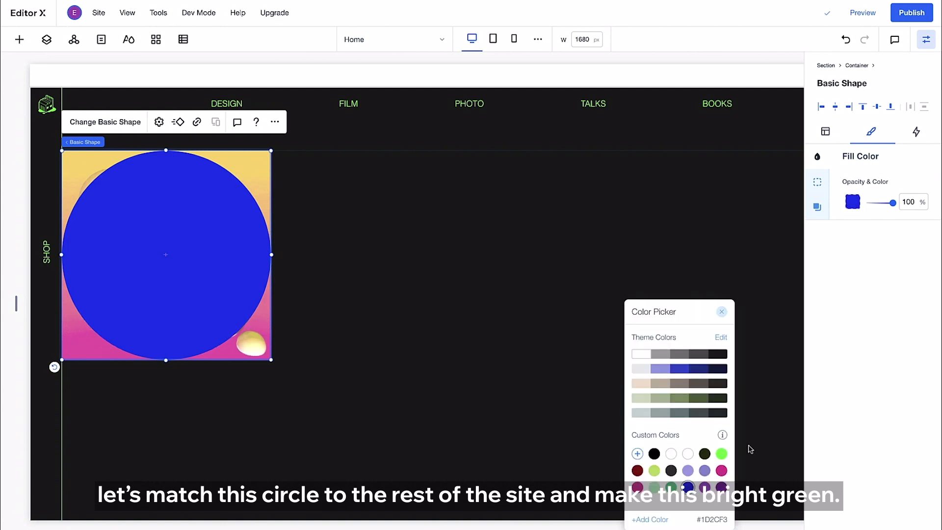
{"action": "left_click", "coordinate": [721, 453]}
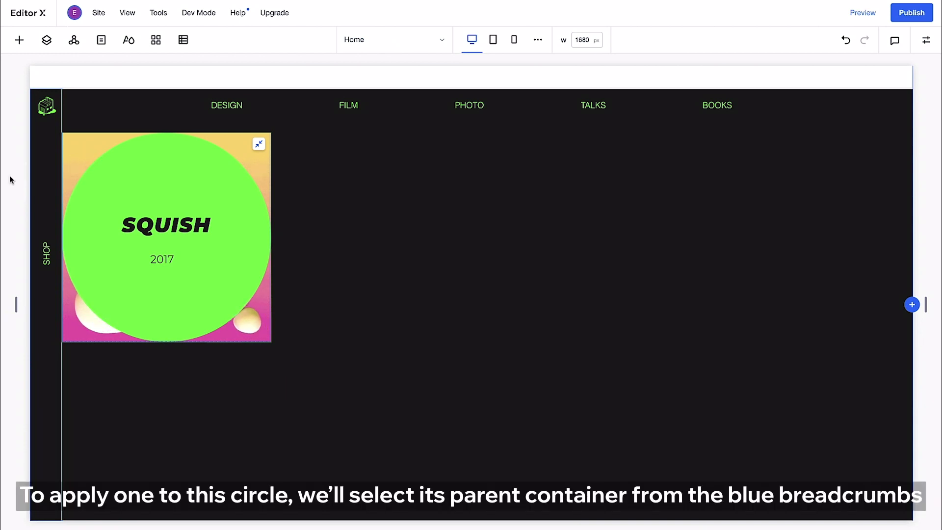
Select the circle's parent container and add a customised hover interaction to it
{"action": "left_click", "coordinate": [80, 156]}
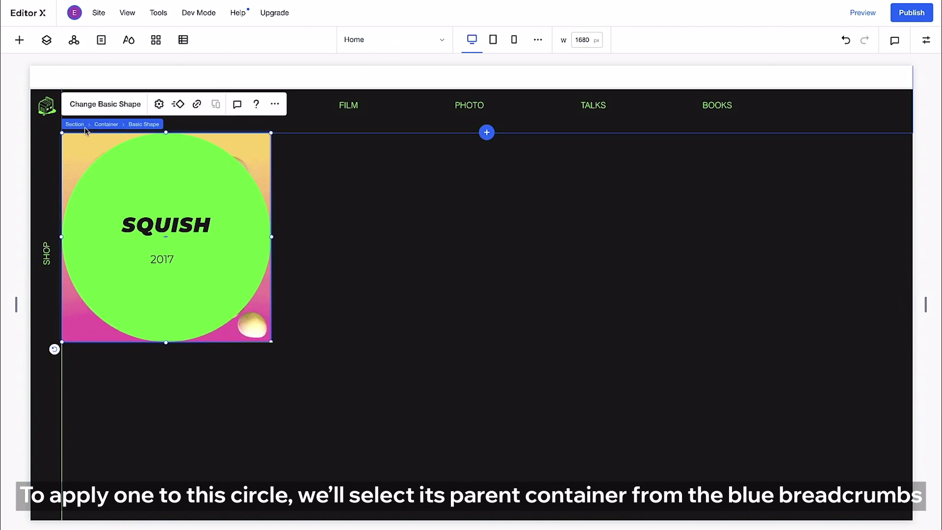
{"action": "left_click", "coordinate": [105, 124]}
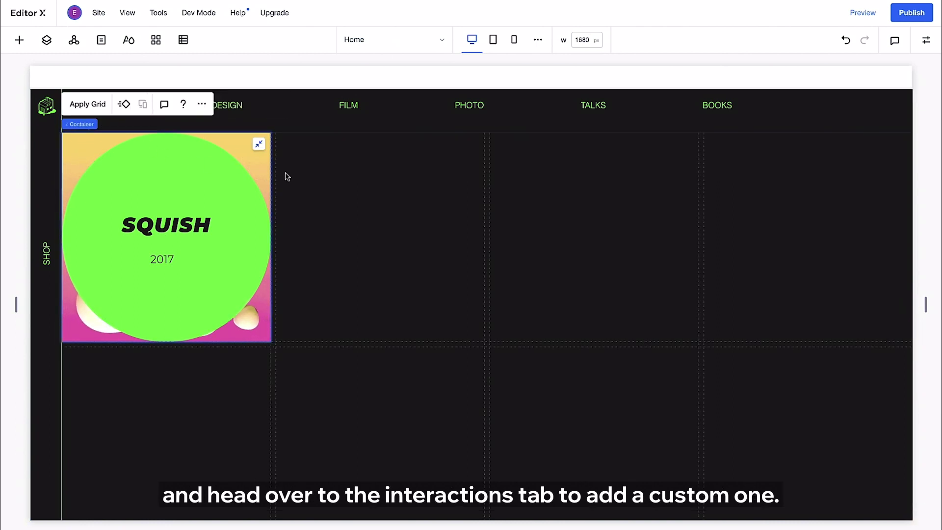
{"action": "left_click", "coordinate": [925, 40]}
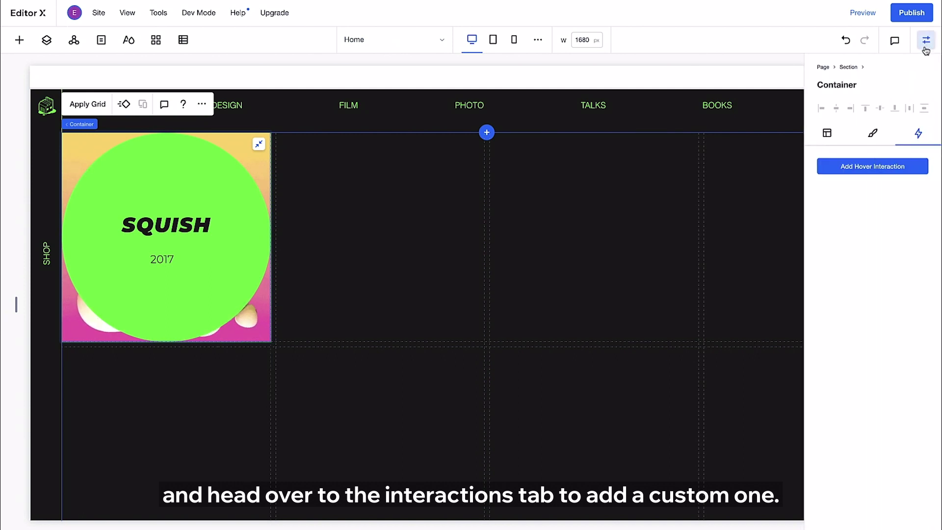
{"action": "left_click", "coordinate": [884, 172]}
{"action": "left_click", "coordinate": [820, 198]}
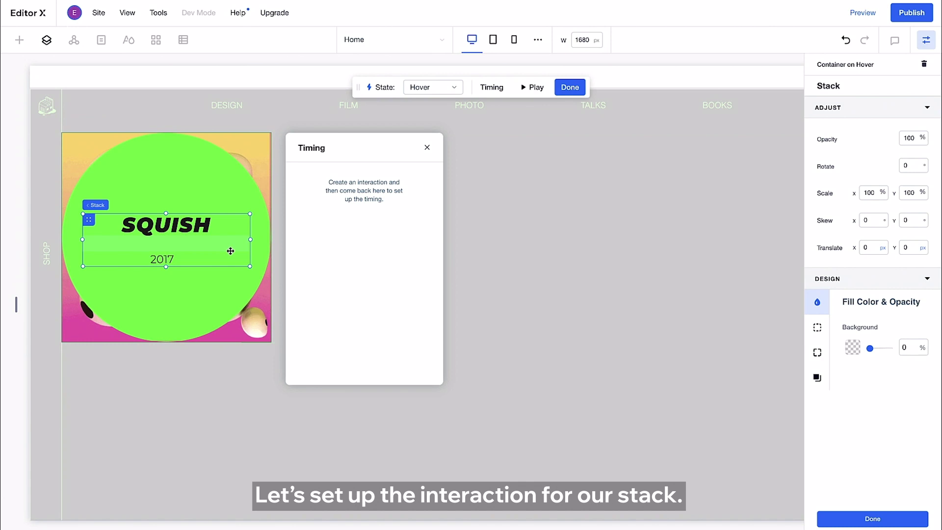
In the Initial state, set the SQUISH title stack's opacity to 0%
{"action": "left_click", "coordinate": [449, 90]}
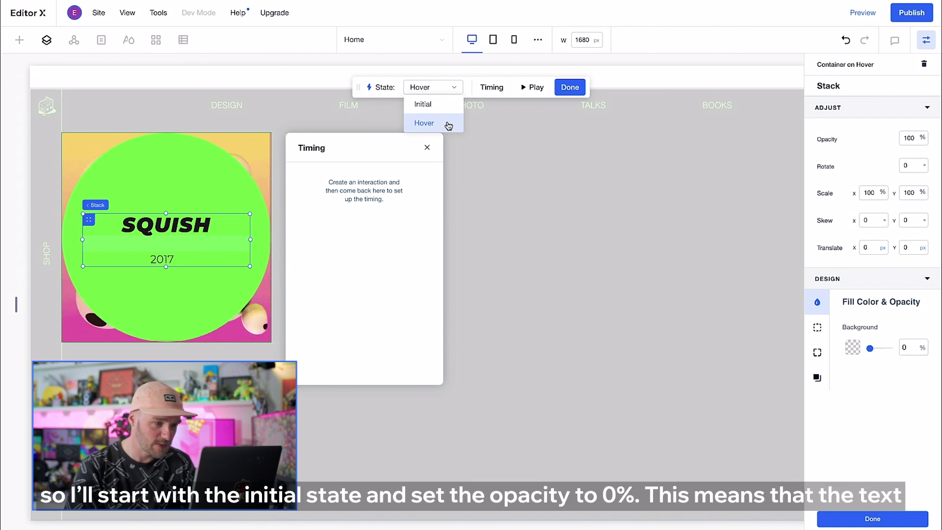
{"action": "left_click", "coordinate": [422, 104]}
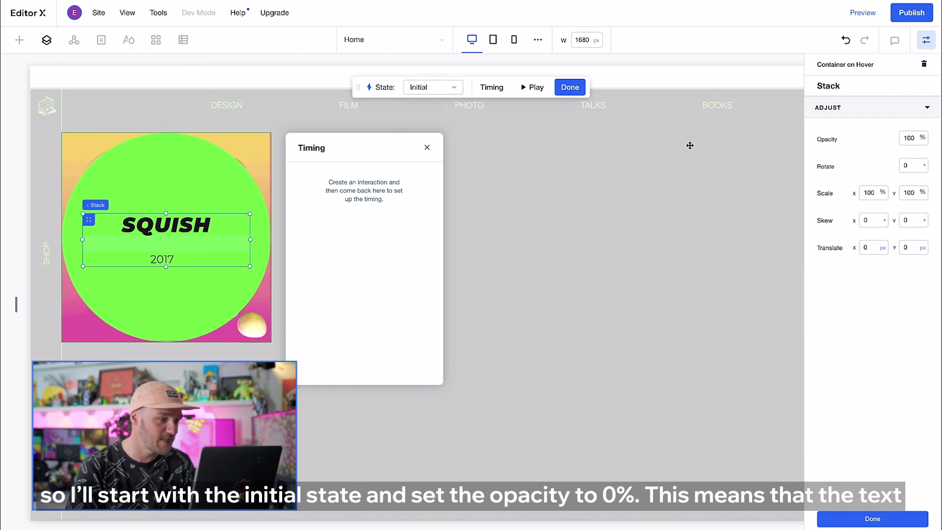
{"action": "type", "text": "0"}
{"action": "key", "text": "Return"}
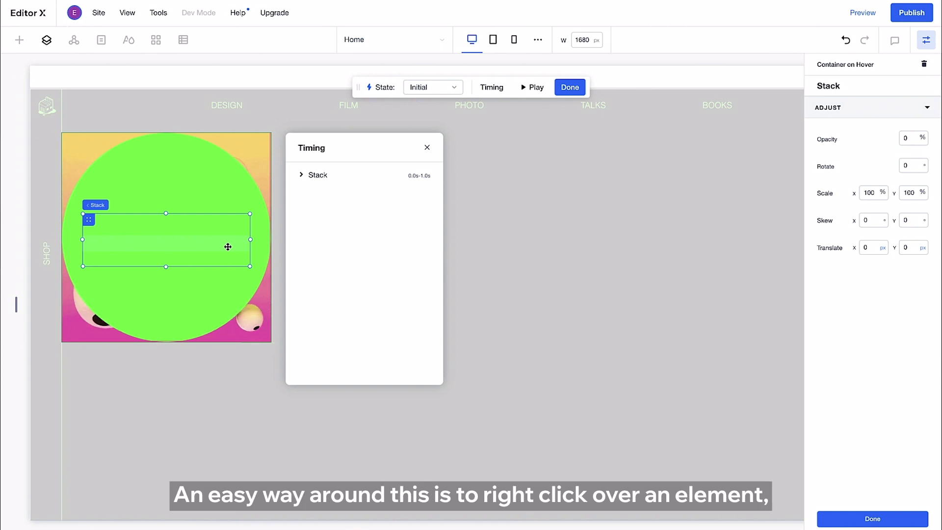
Select the green circle layer beneath the title and push it fully below the image initially
{"action": "right_click", "coordinate": [228, 246]}
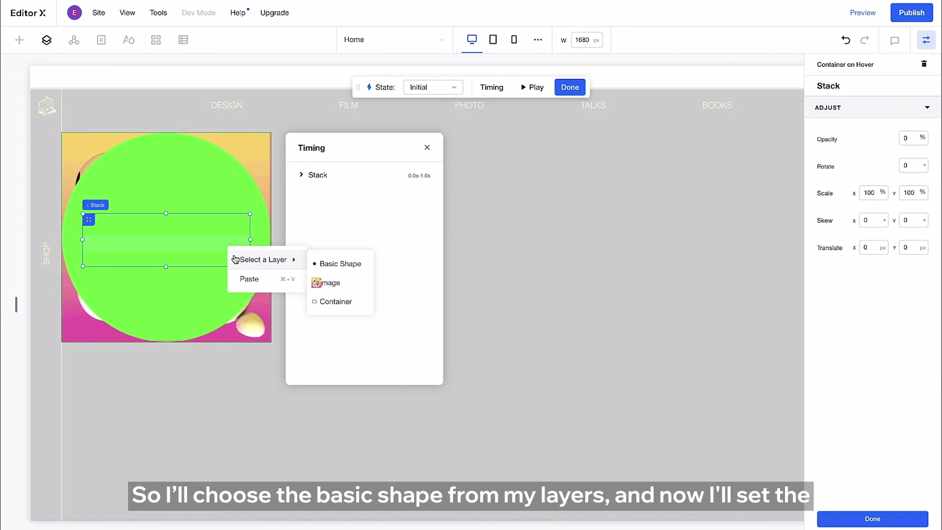
{"action": "left_click", "coordinate": [317, 264]}
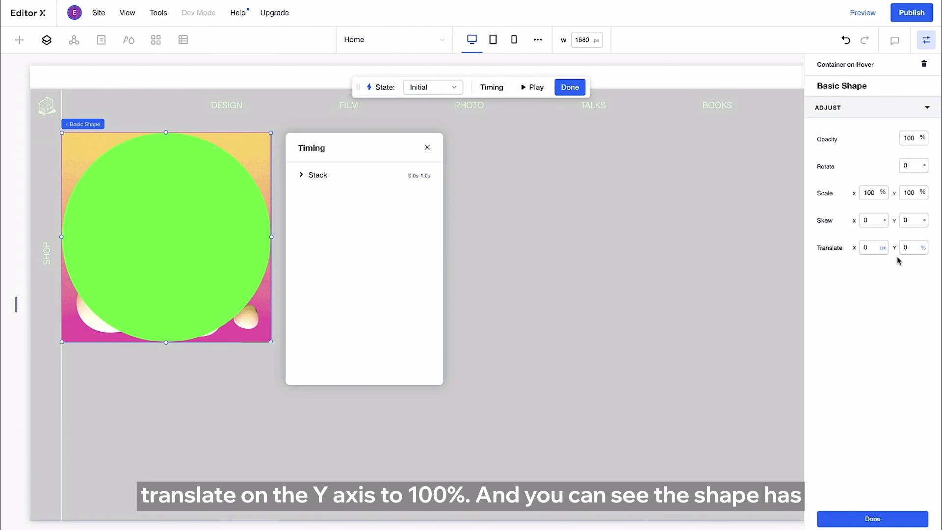
{"action": "key", "text": "Return"}
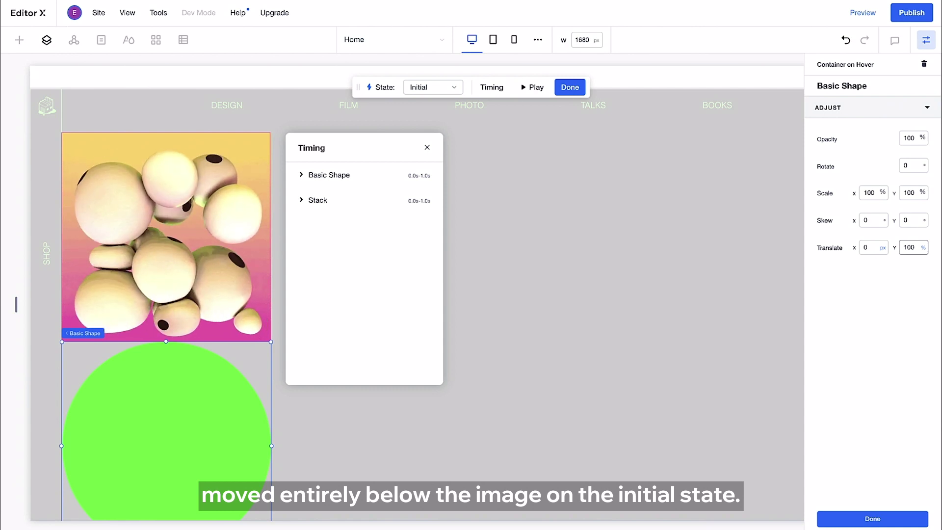
In the Hover state, scale the green circle to 150% on both X and Y
{"action": "left_click", "coordinate": [454, 88]}
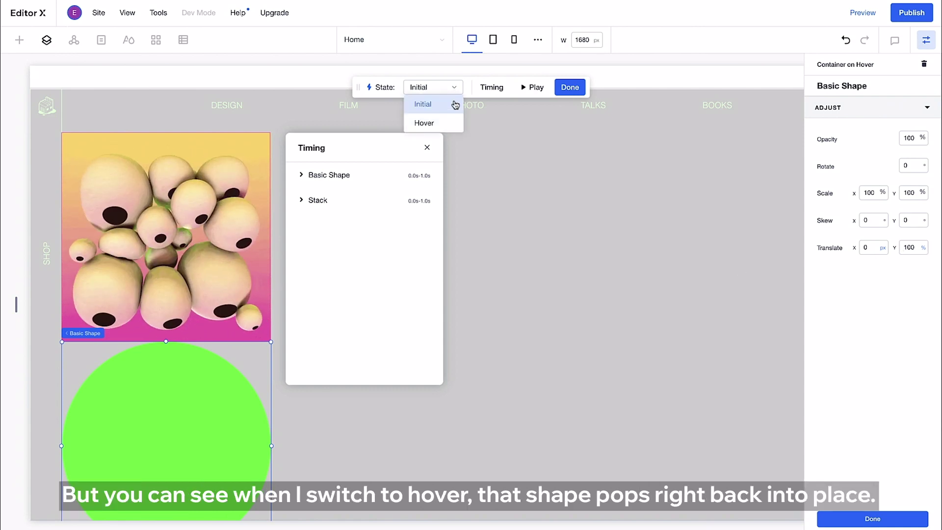
{"action": "left_click", "coordinate": [447, 123]}
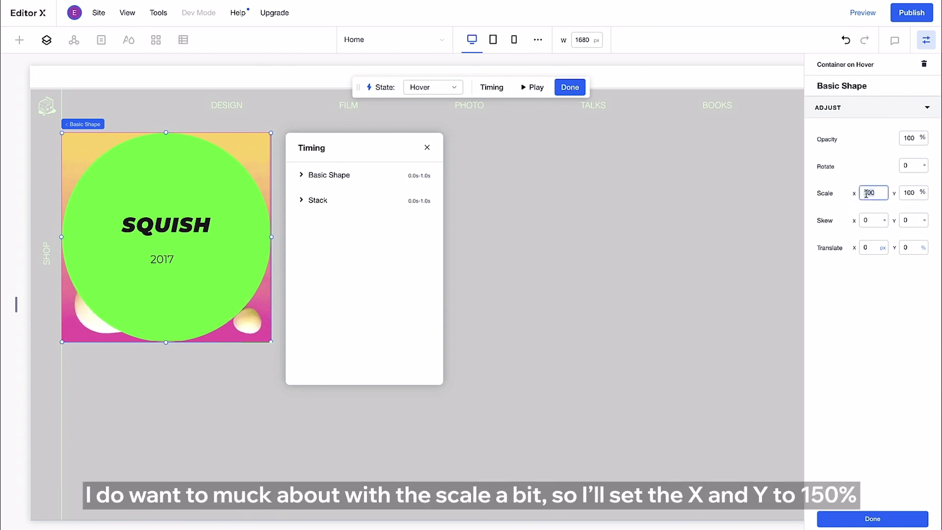
{"action": "key", "text": "Return"}
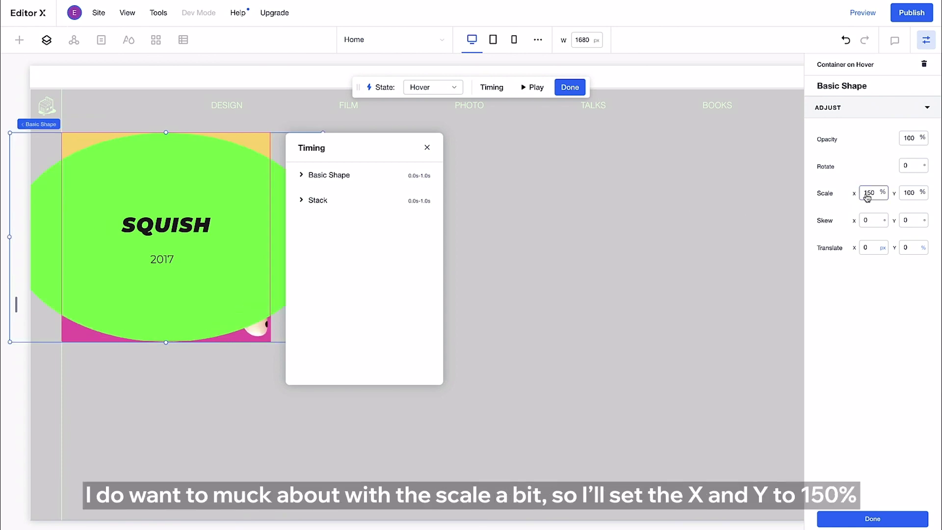
{"action": "type", "text": "150"}
{"action": "key", "text": "Return"}
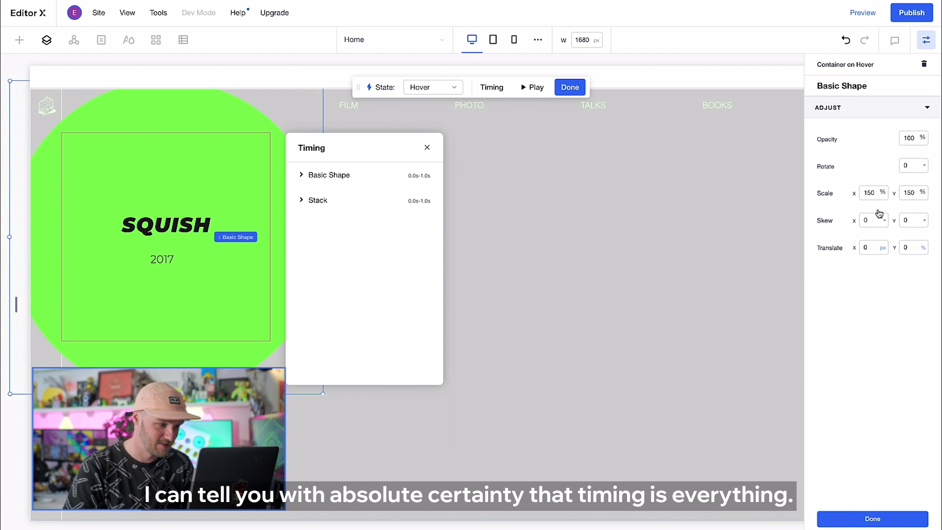
Set the circle shape and title stack transitions to end at 0.4 s, then preview the site
{"action": "left_click", "coordinate": [301, 176]}
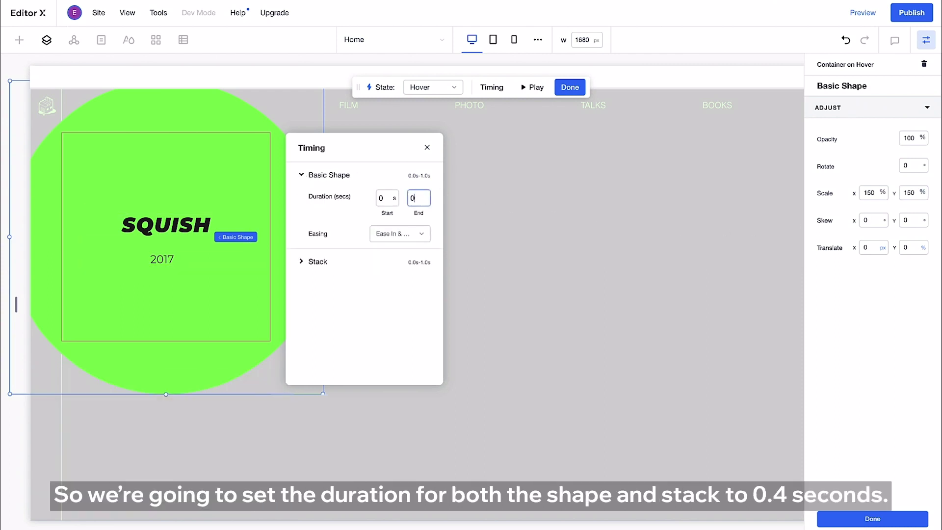
{"action": "type", "text": "0.4"}
{"action": "key", "text": "Return"}
{"action": "left_click", "coordinate": [302, 262]}
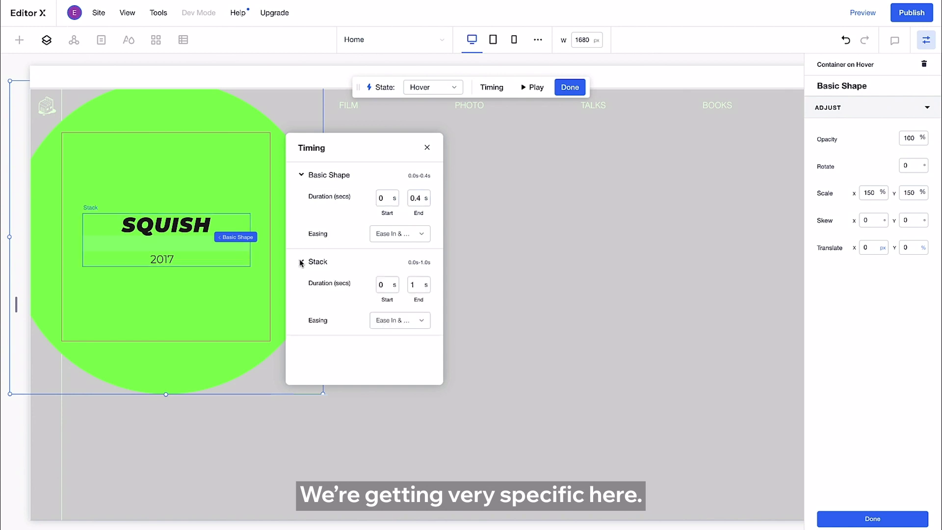
{"action": "type", "text": "0.4"}
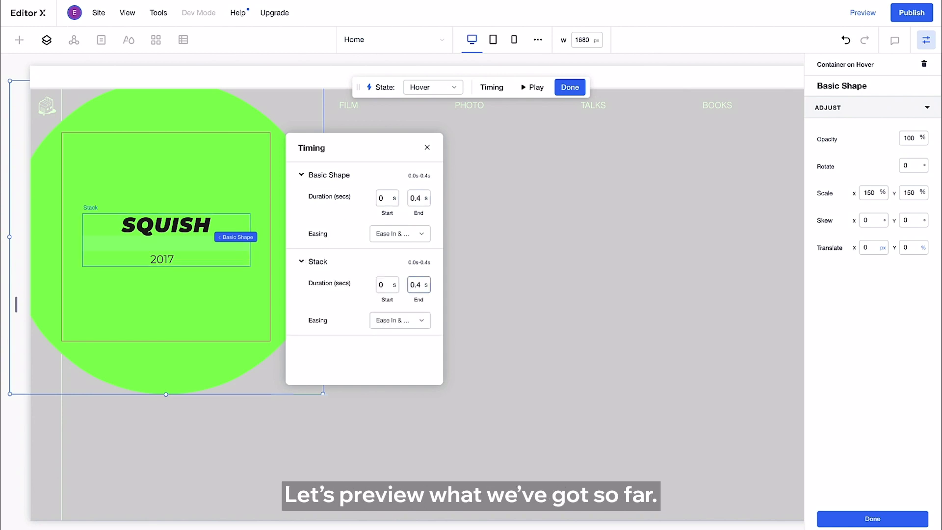
{"action": "left_click", "coordinate": [497, 278]}
{"action": "left_click", "coordinate": [853, 15]}
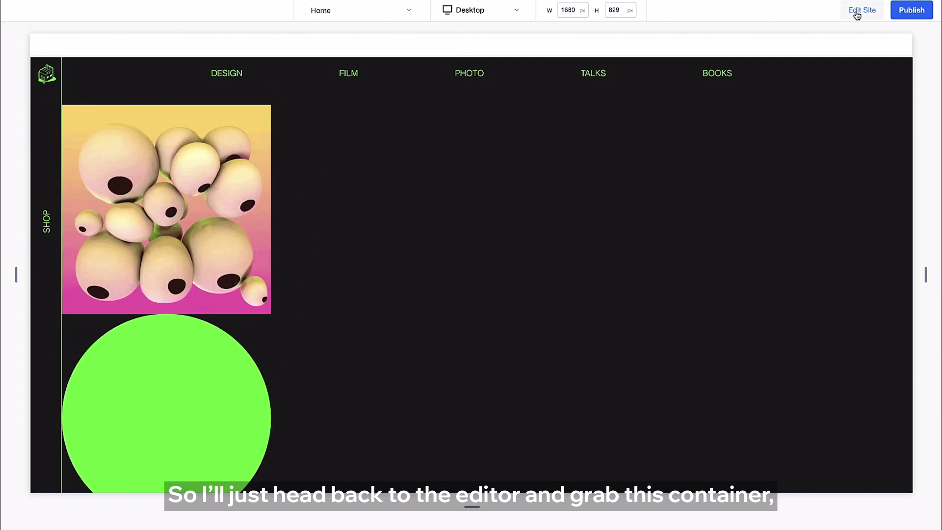
Set the first tile's container Overflow content to Hide and preview the hover effect again
{"action": "left_click", "coordinate": [856, 12]}
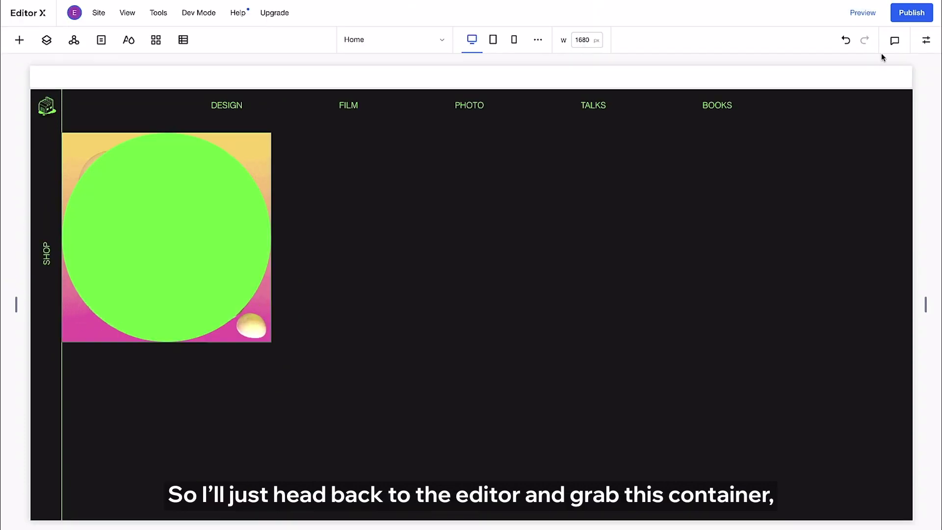
{"action": "left_click", "coordinate": [169, 187]}
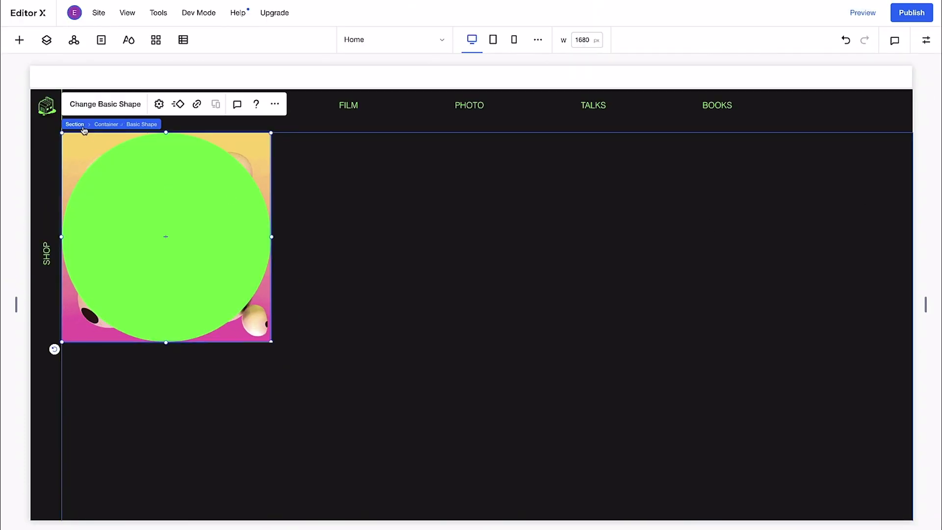
{"action": "left_click", "coordinate": [103, 125]}
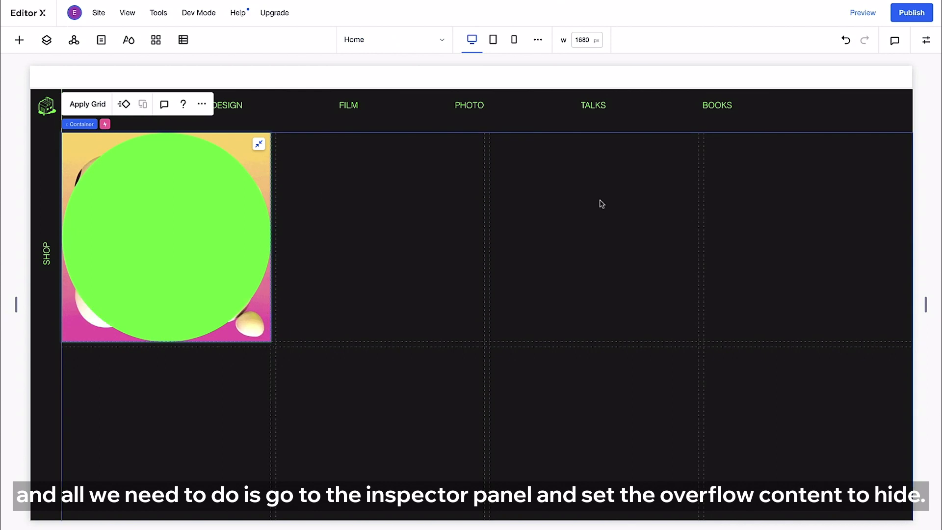
{"action": "left_click", "coordinate": [926, 40]}
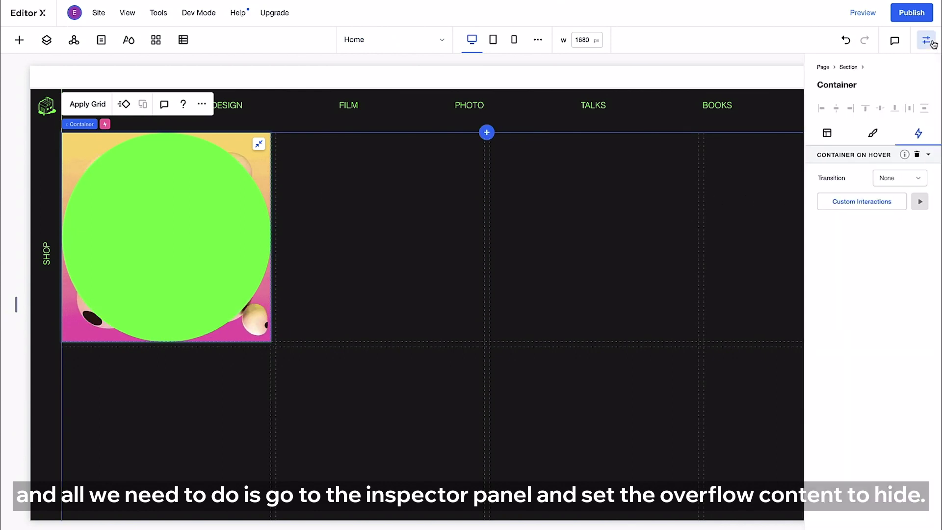
{"action": "left_click", "coordinate": [827, 132]}
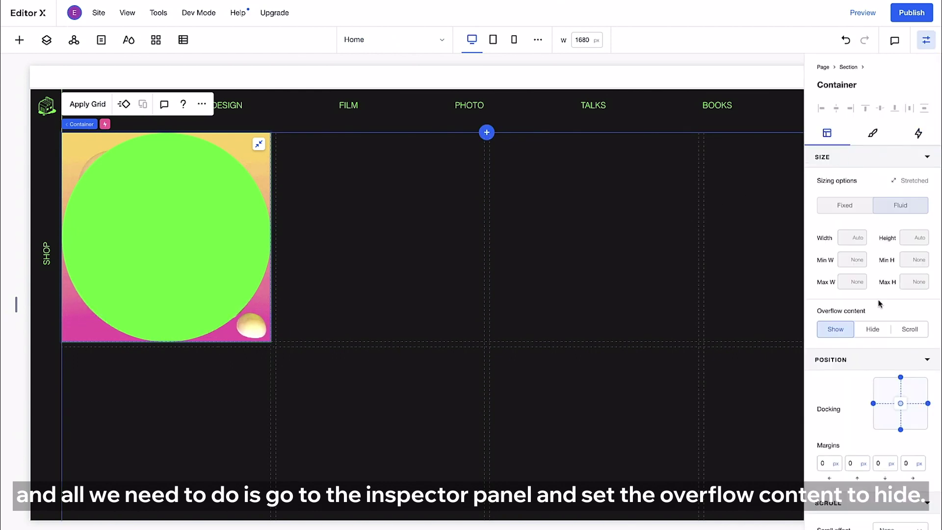
{"action": "left_click", "coordinate": [924, 42]}
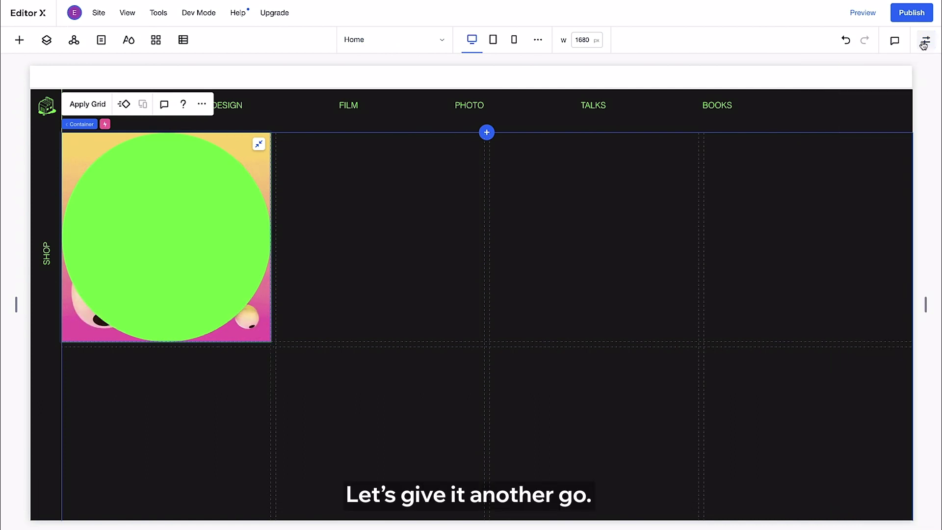
{"action": "left_click", "coordinate": [861, 15]}
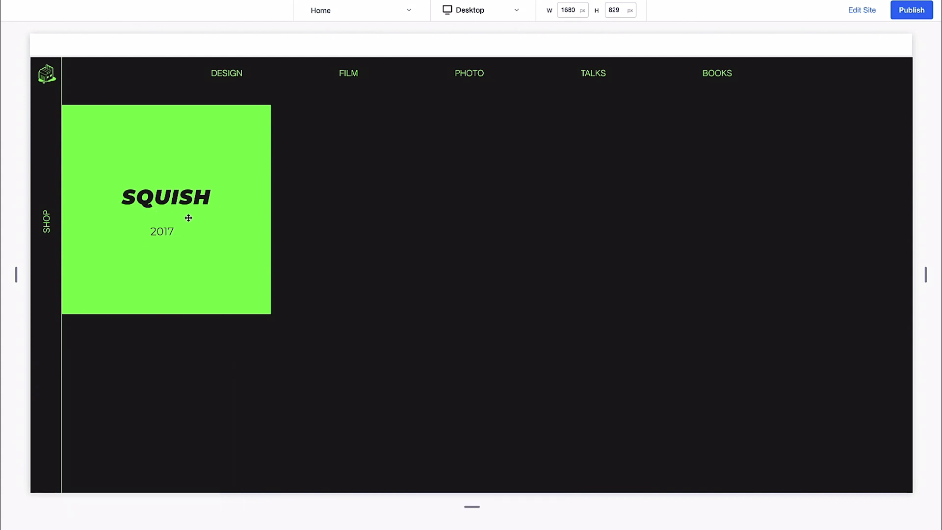
Duplicate the first project tile's container from the ⋯ menu
{"action": "left_click", "coordinate": [860, 10]}
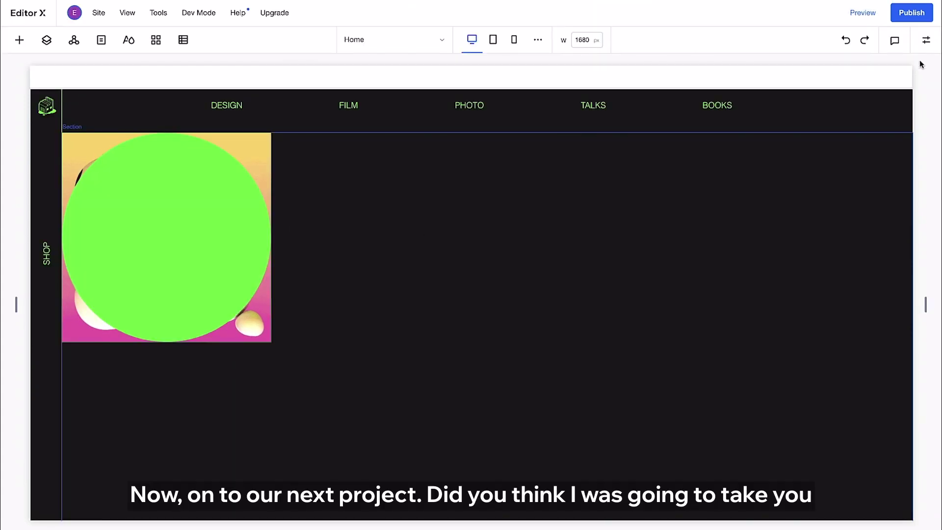
{"action": "left_click", "coordinate": [158, 172]}
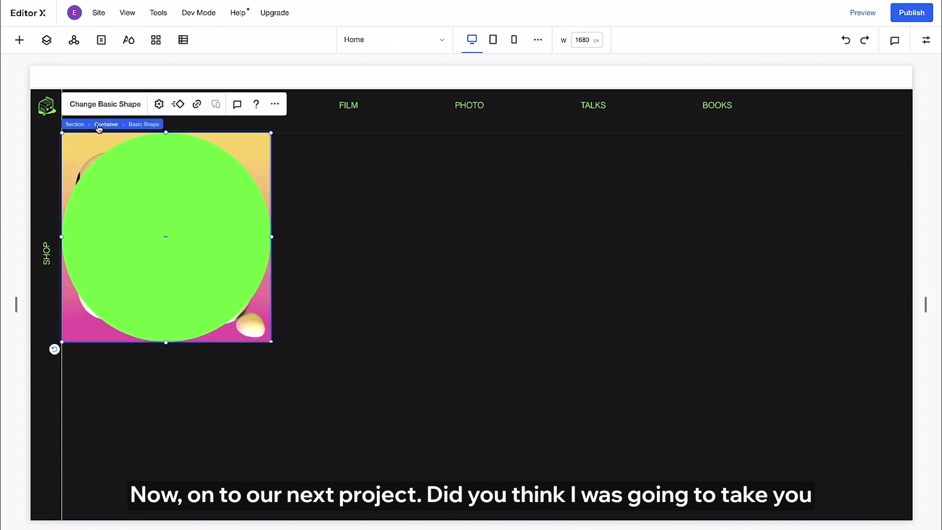
{"action": "left_click", "coordinate": [106, 124]}
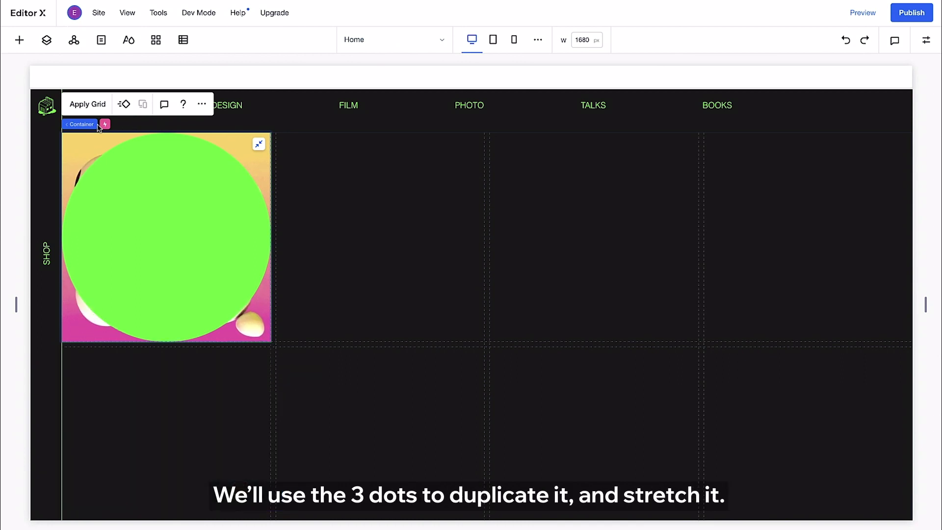
{"action": "left_click", "coordinate": [201, 103]}
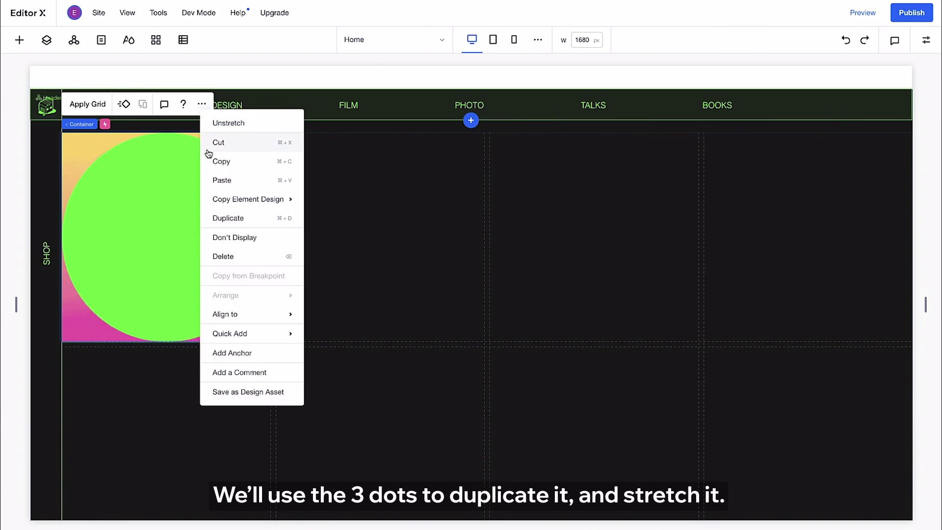
{"action": "left_click", "coordinate": [212, 218]}
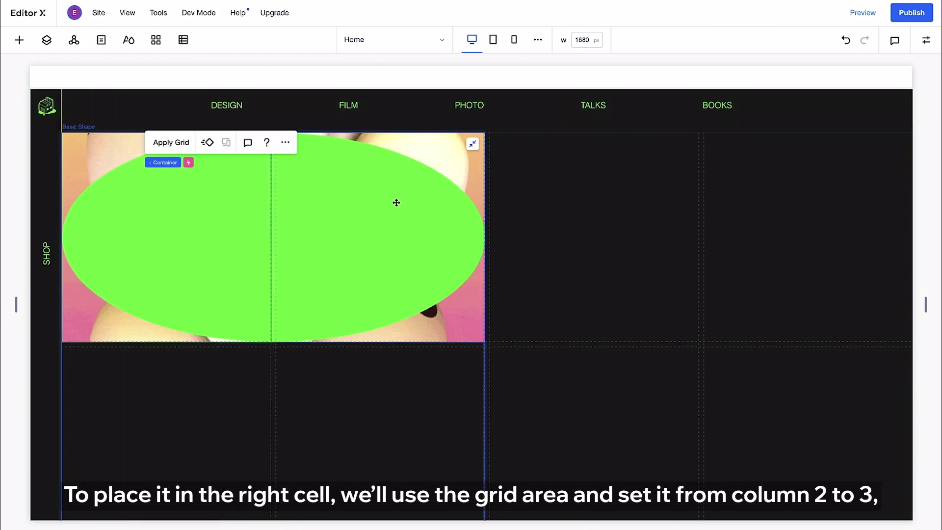
Set the copy's Grid Area start column to 2
{"action": "left_click", "coordinate": [925, 40]}
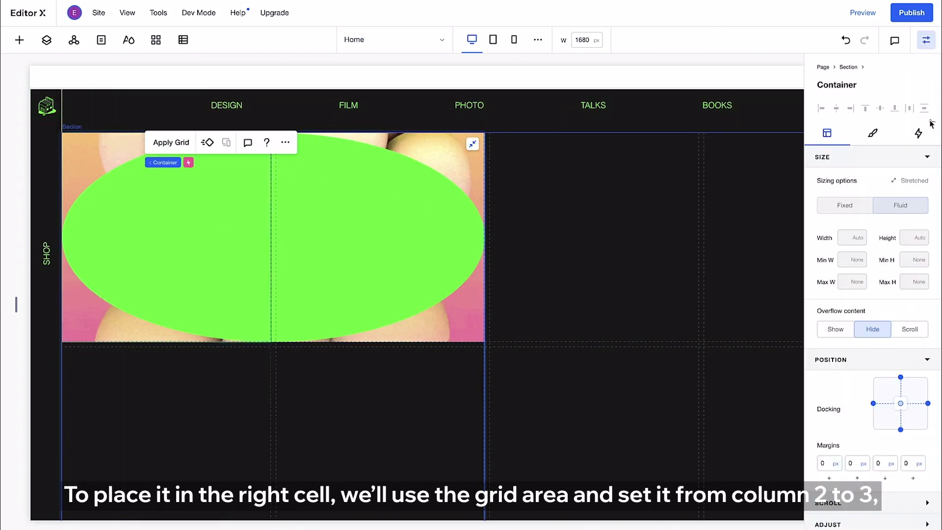
{"action": "scroll", "coordinate": [934, 318], "scroll_direction": "down", "scroll_amount": 3}
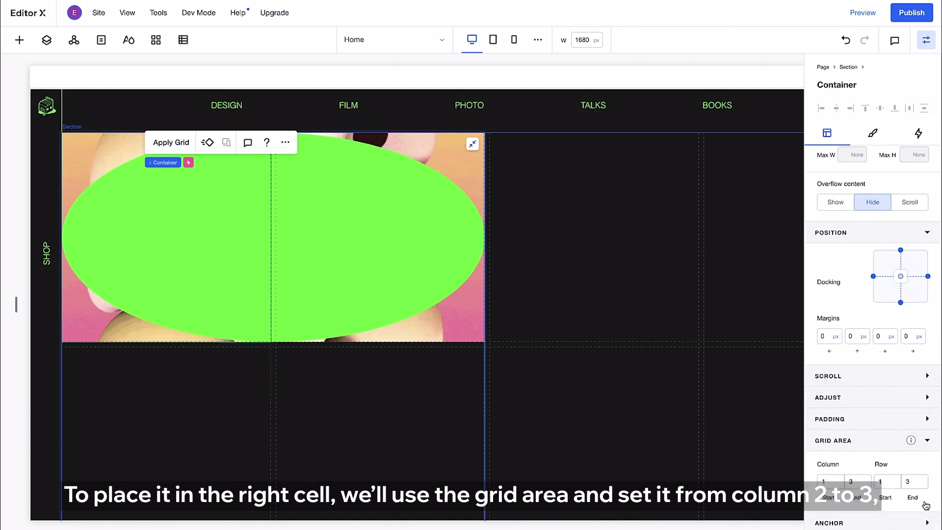
{"action": "double_click", "coordinate": [834, 482]}
{"action": "type", "text": "2"}
{"action": "key", "text": "Return"}
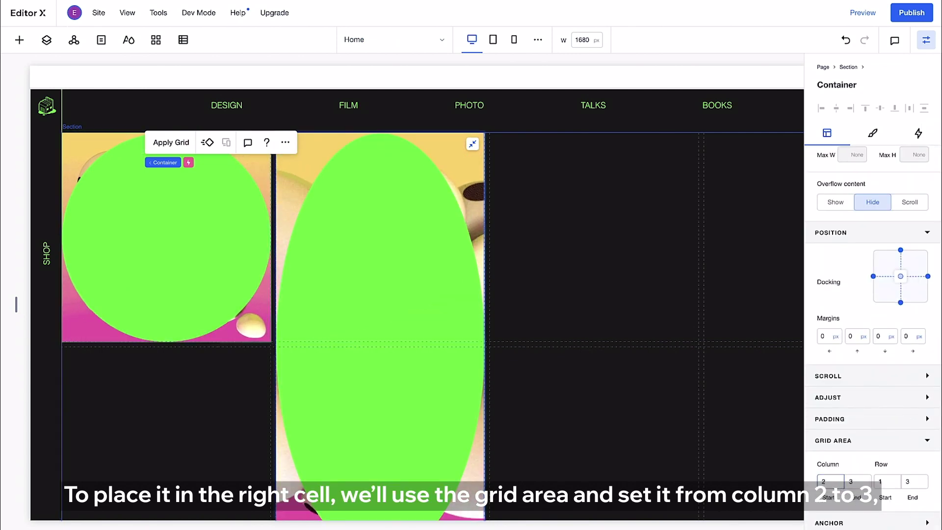
Set the copy's Grid Area row end to 2 so it stays in the top row
{"action": "double_click", "coordinate": [912, 481]}
{"action": "type", "text": "2"}
{"action": "key", "text": "Return"}
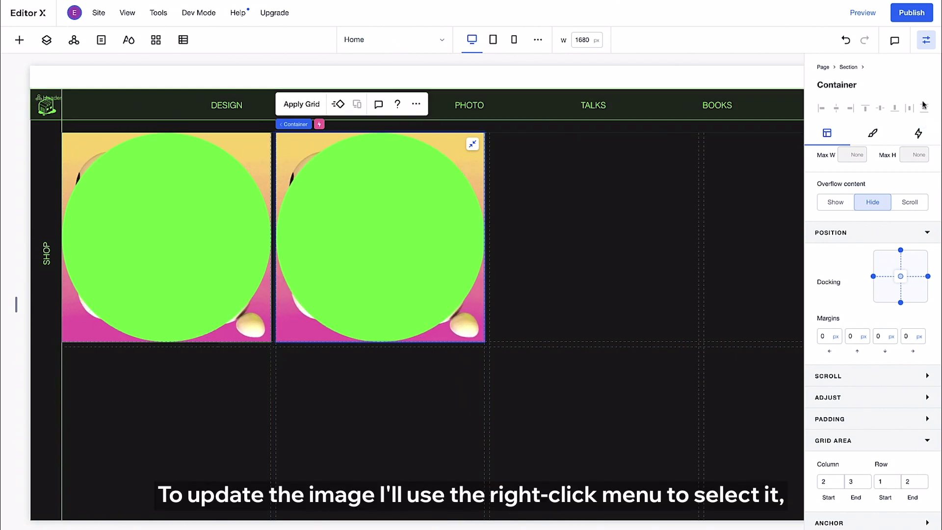
{"action": "left_click", "coordinate": [925, 39]}
Replace the second tile's image with Heart.gif
{"action": "right_click", "coordinate": [406, 179]}
{"action": "mouse_move", "coordinate": [412, 188]}
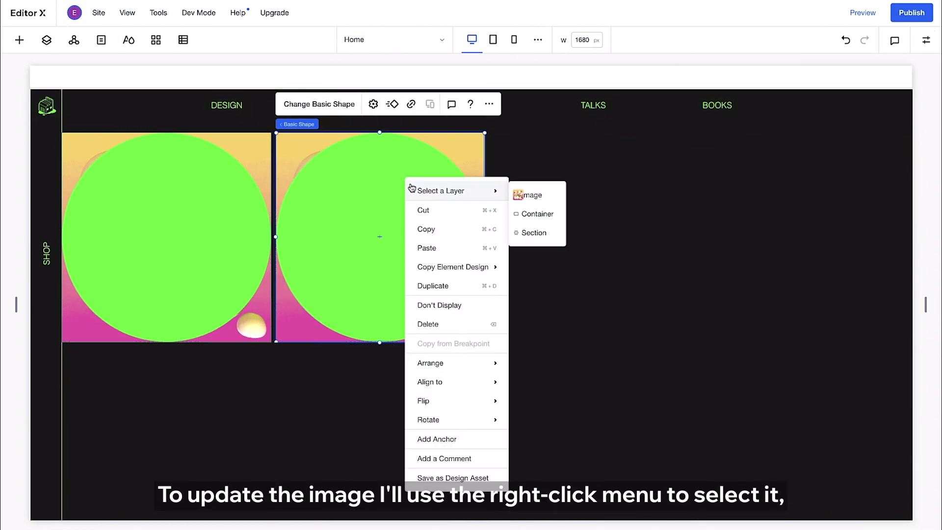
{"action": "left_click", "coordinate": [516, 195]}
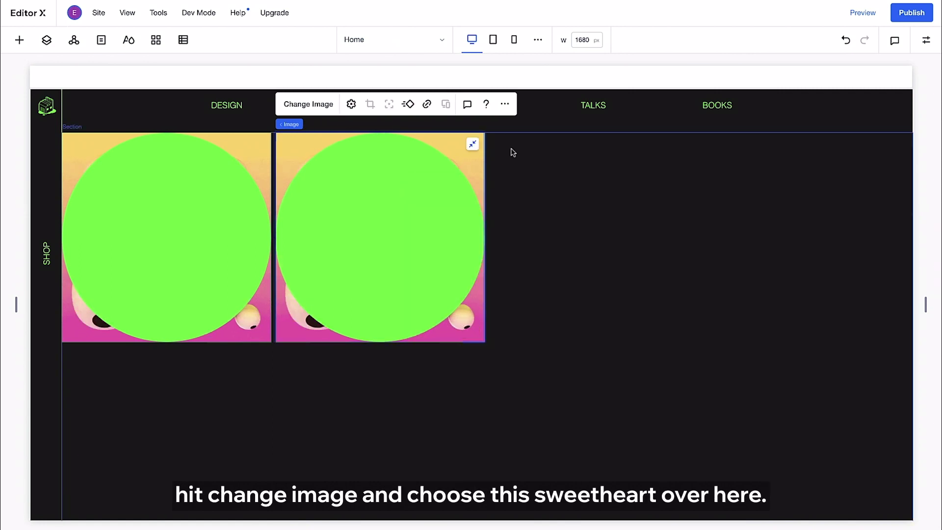
{"action": "left_click", "coordinate": [323, 106]}
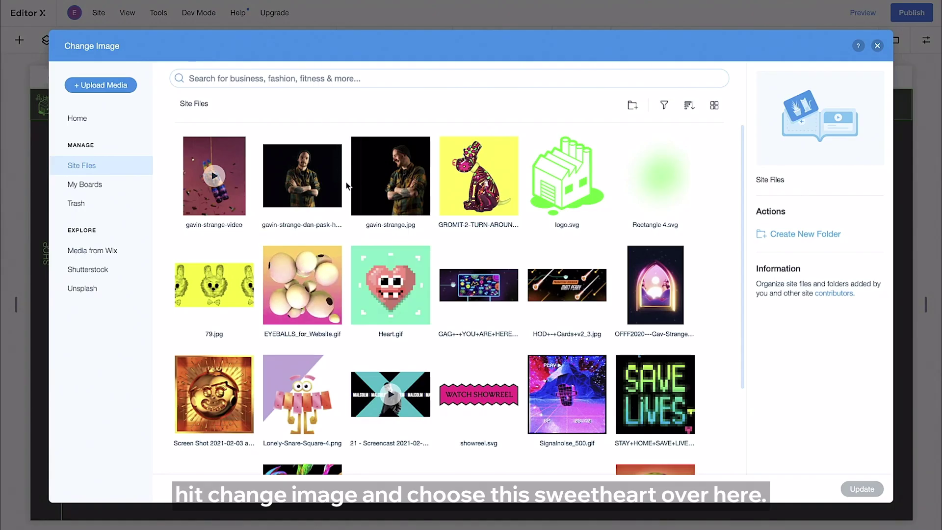
{"action": "left_click", "coordinate": [391, 285]}
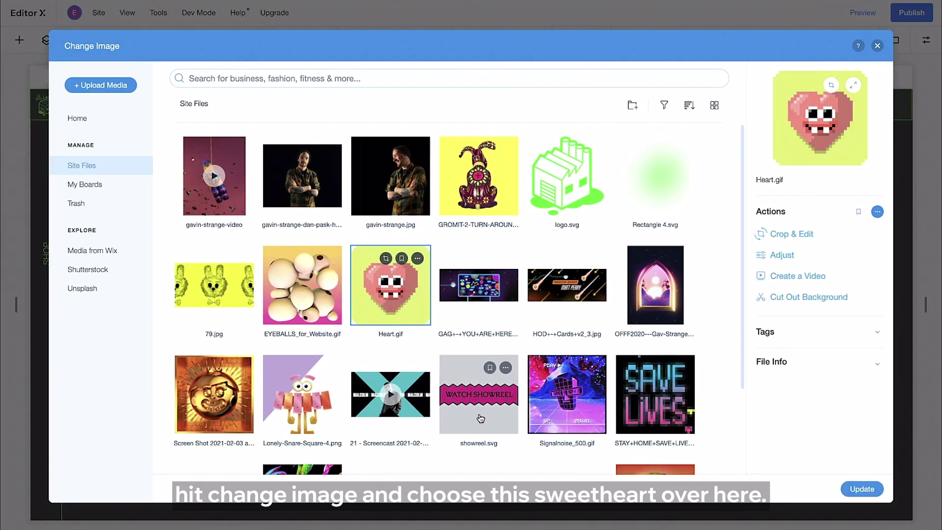
{"action": "left_click", "coordinate": [861, 488]}
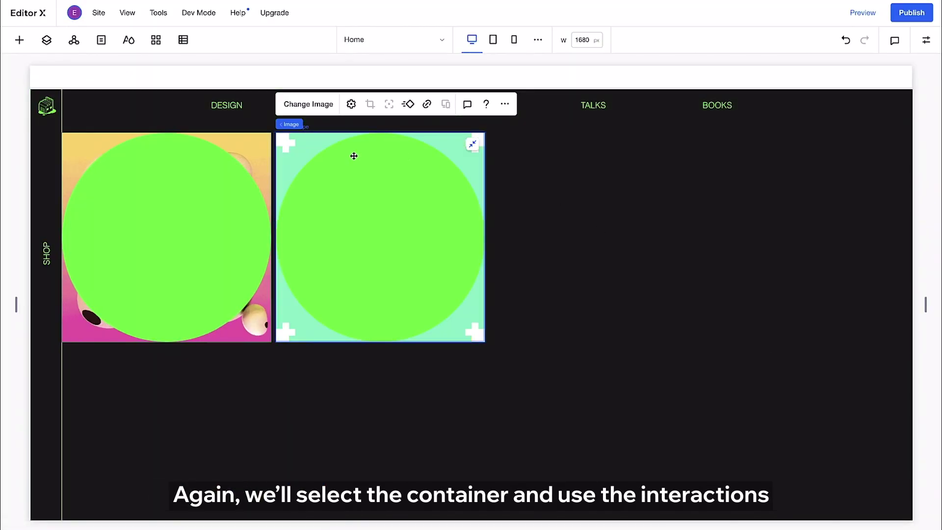
Open the heart tile container's hover interaction and switch to its Initial state
{"action": "left_click", "coordinate": [311, 141]}
{"action": "left_click", "coordinate": [318, 124]}
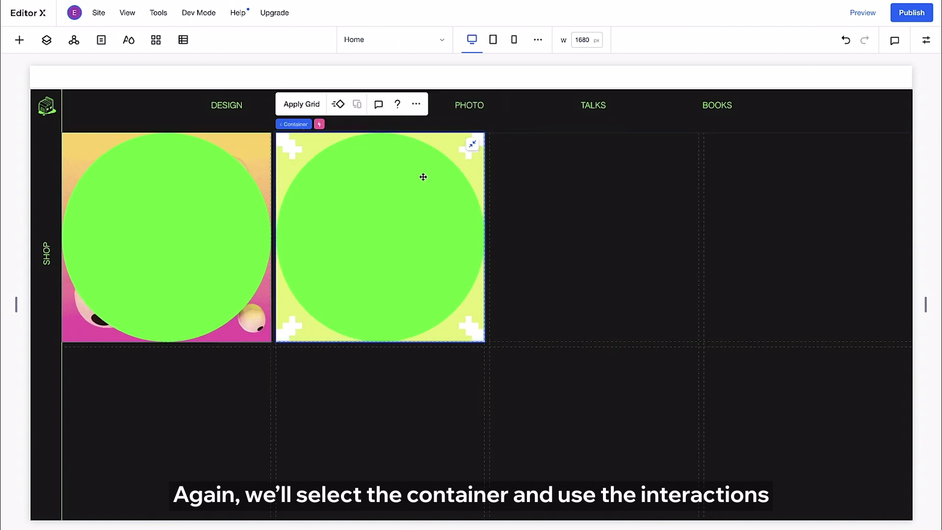
{"action": "left_click", "coordinate": [926, 40]}
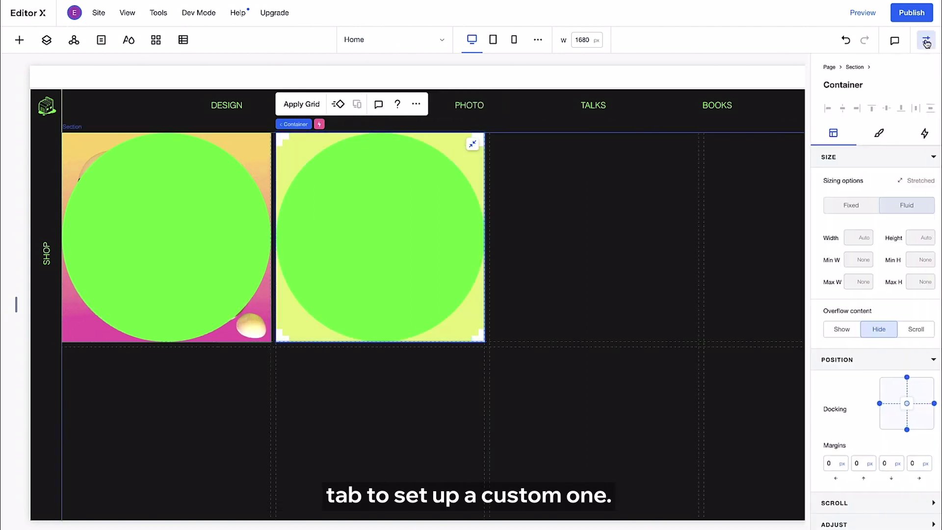
{"action": "left_click", "coordinate": [918, 131]}
{"action": "left_click", "coordinate": [863, 202]}
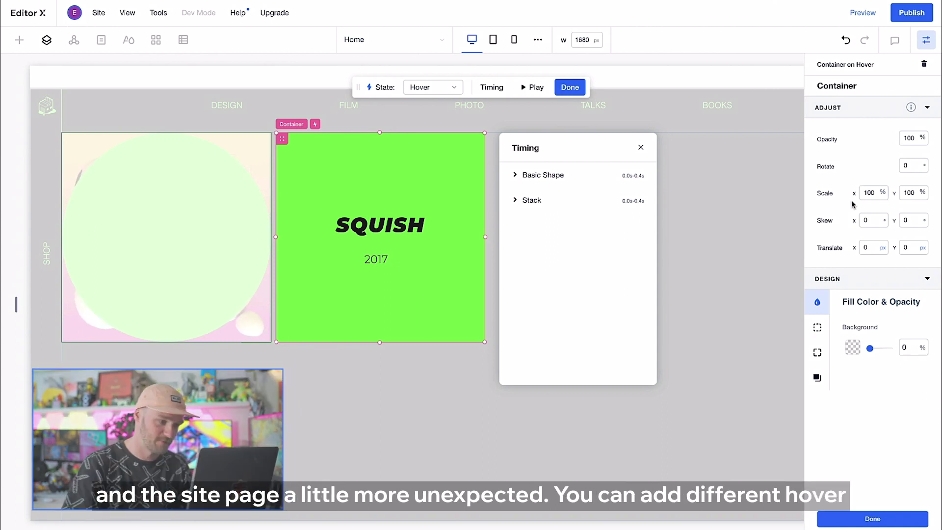
{"action": "left_click", "coordinate": [423, 89]}
{"action": "left_click", "coordinate": [421, 105]}
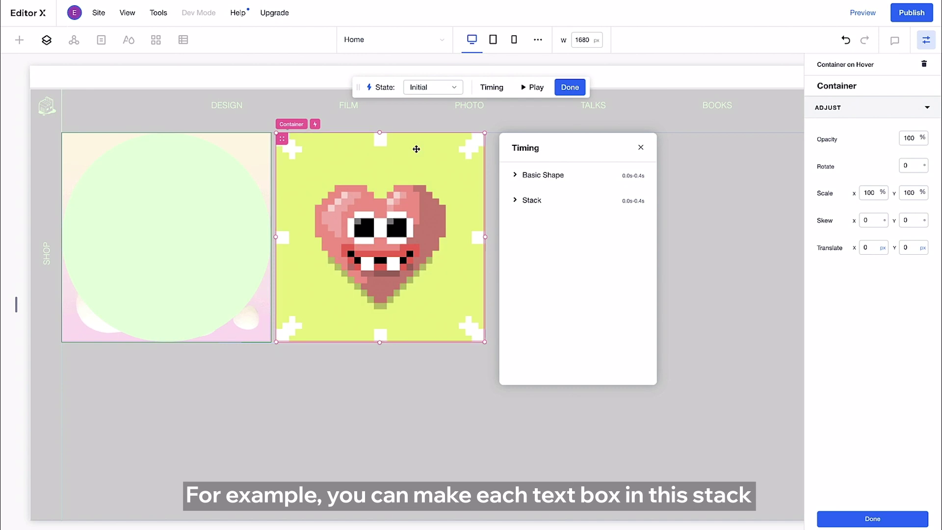
Try a -150% starting offset on the heart tile's text, then reset its Translate Y to 0
{"action": "left_click", "coordinate": [362, 224]}
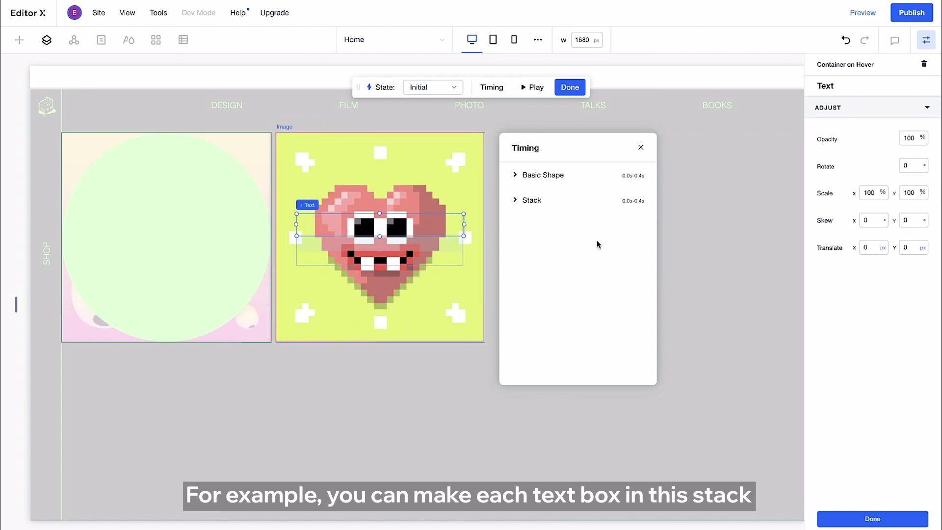
{"action": "type", "text": "-1"}
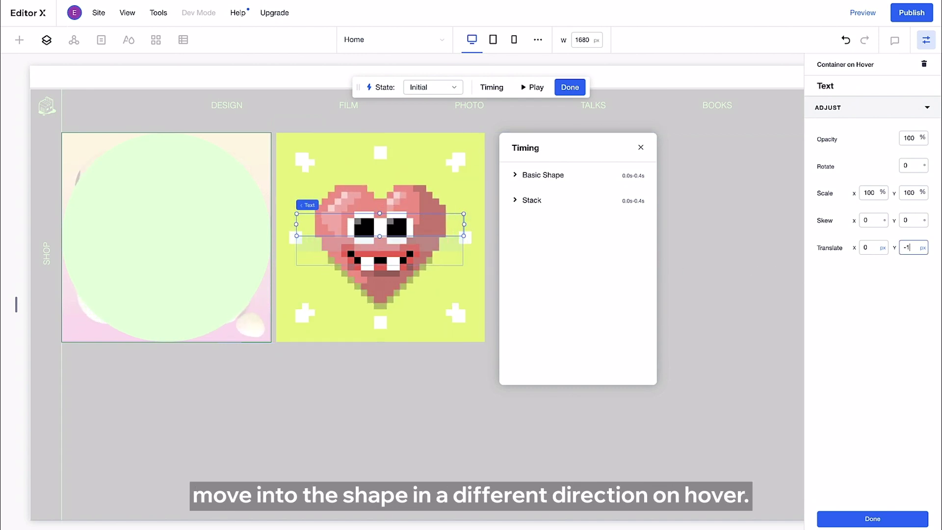
{"action": "type", "text": "50%"}
{"action": "key", "text": "Return"}
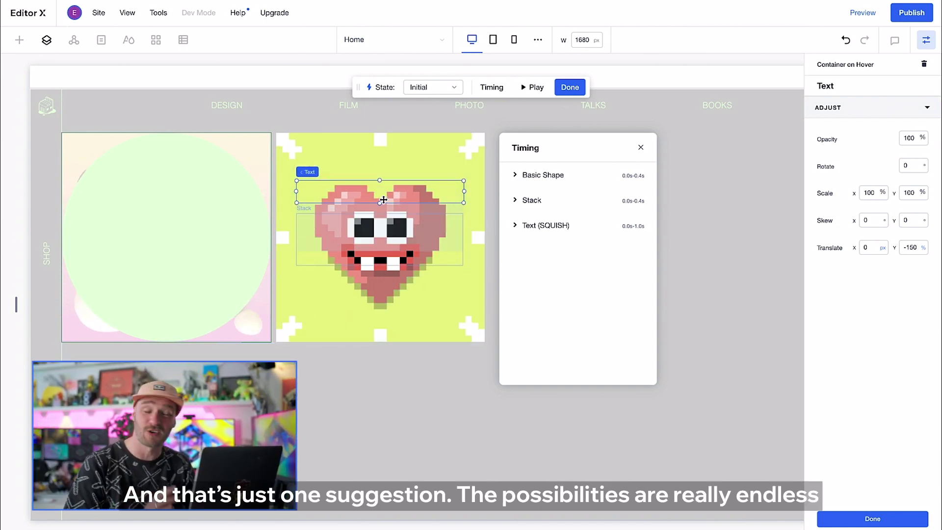
{"action": "left_click", "coordinate": [911, 248]}
{"action": "type", "text": "0"}
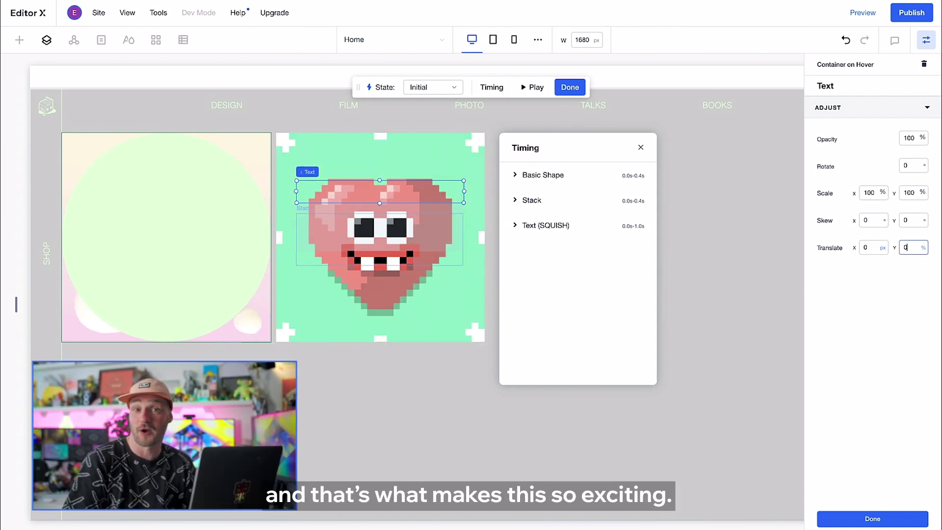
{"action": "key", "text": "Return"}
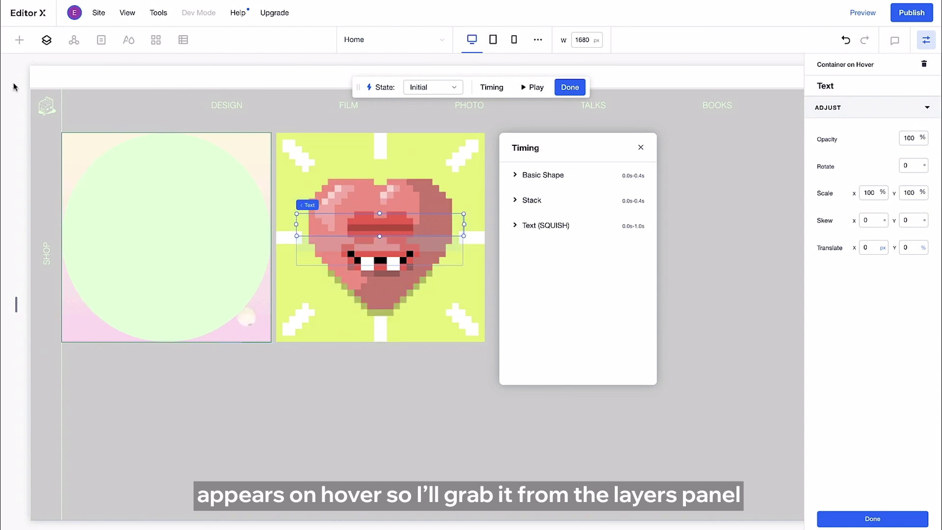
Select the heart tile's Basic Shape in Layers, then preview both tiles' hover animations
{"action": "left_click", "coordinate": [45, 40]}
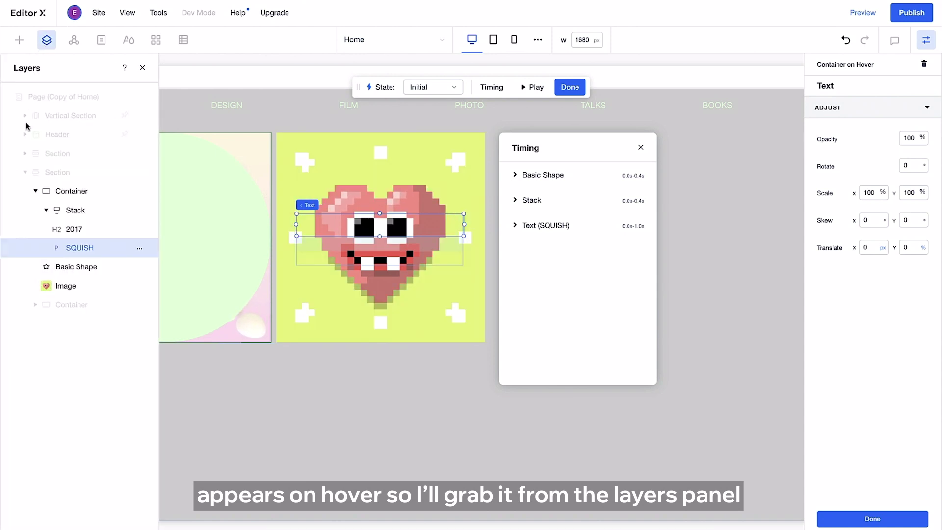
{"action": "left_click", "coordinate": [28, 268]}
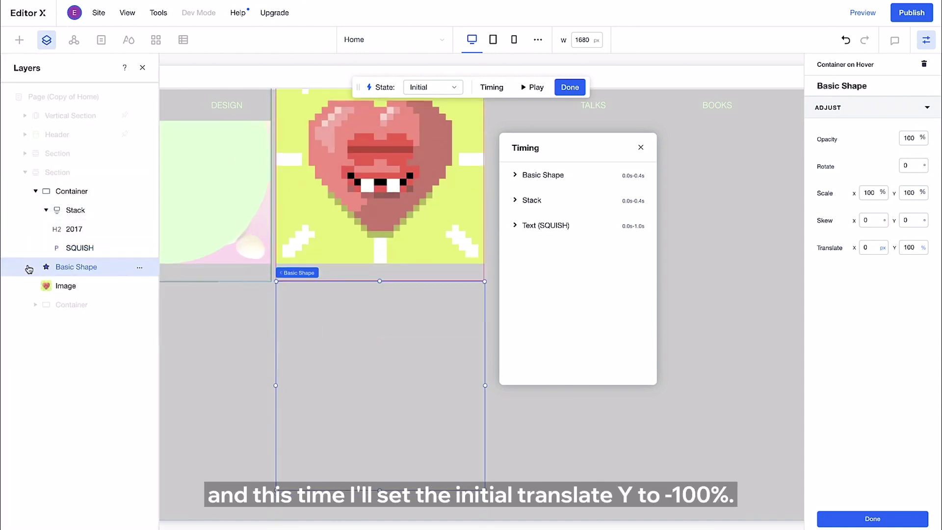
{"action": "left_click", "coordinate": [143, 69]}
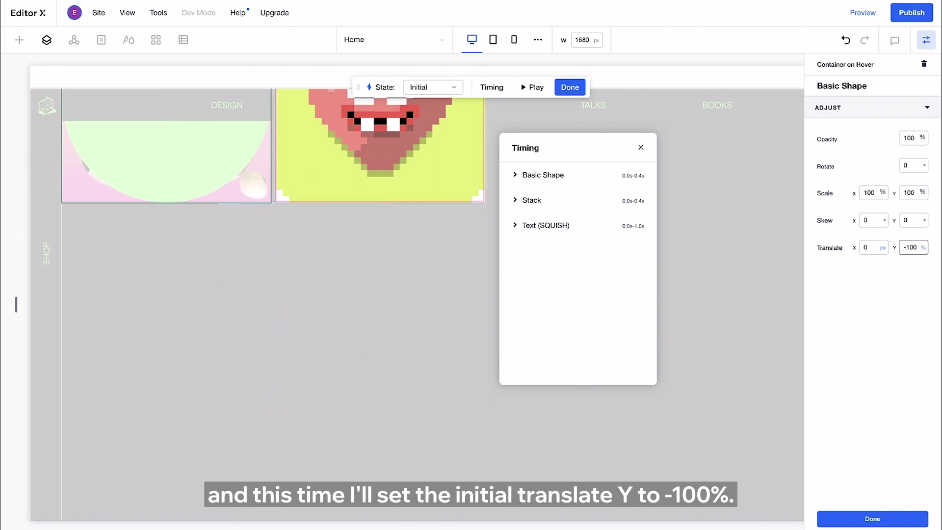
{"action": "left_click", "coordinate": [863, 13]}
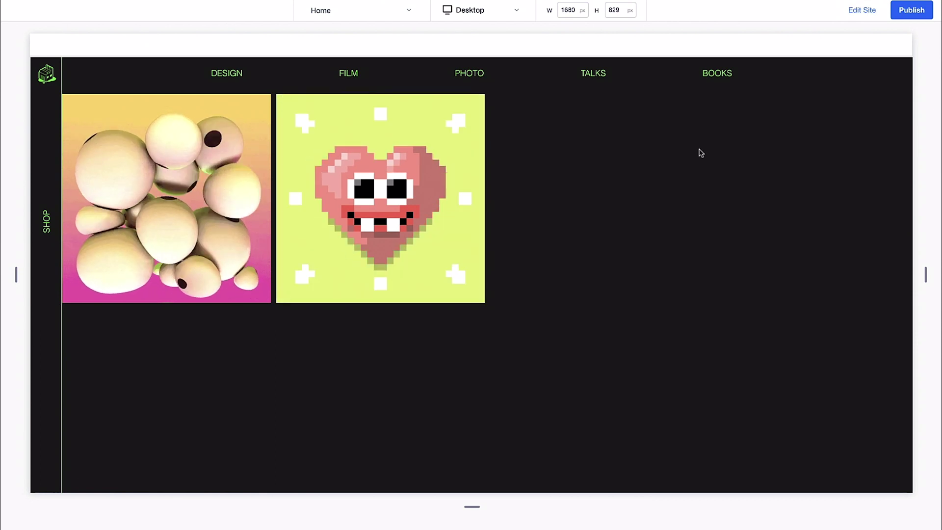
{"action": "mouse_move", "coordinate": [435, 189]}
{"action": "mouse_move", "coordinate": [125, 167]}
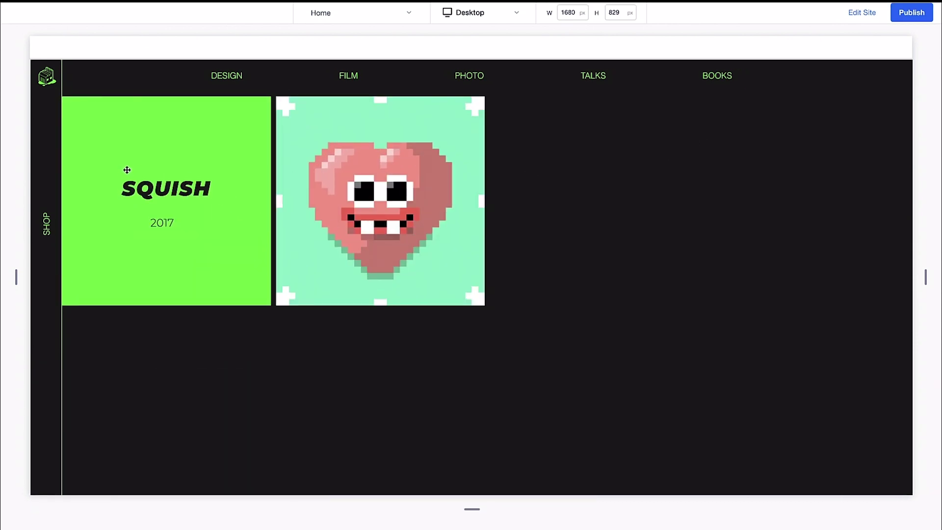
Back in editing, duplicate the heart tile's container and stretch the copy to its grid cells
{"action": "left_click", "coordinate": [866, 15]}
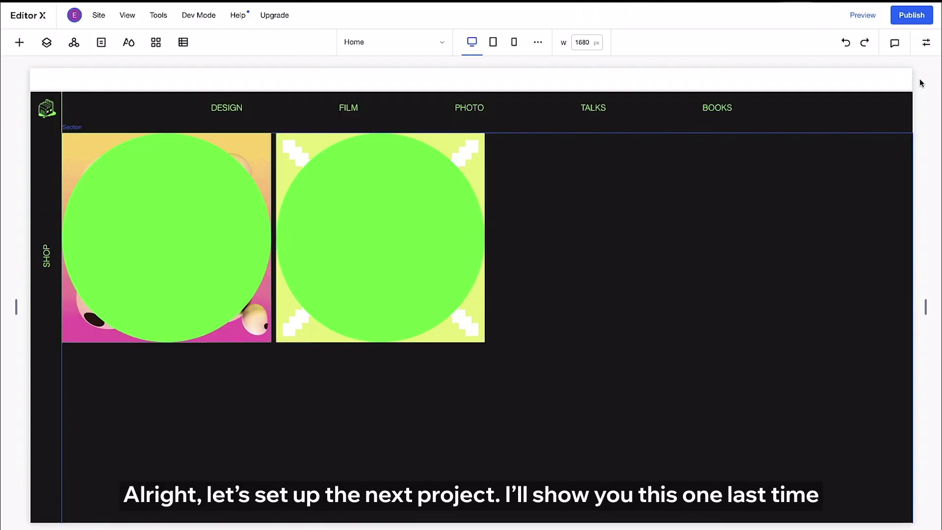
{"action": "left_click", "coordinate": [378, 190]}
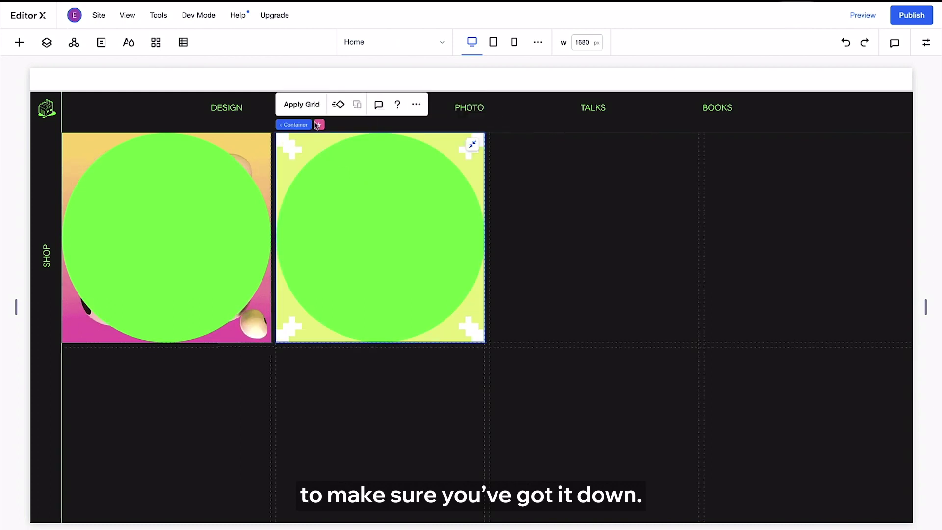
{"action": "left_click", "coordinate": [415, 105]}
{"action": "left_click", "coordinate": [453, 211]}
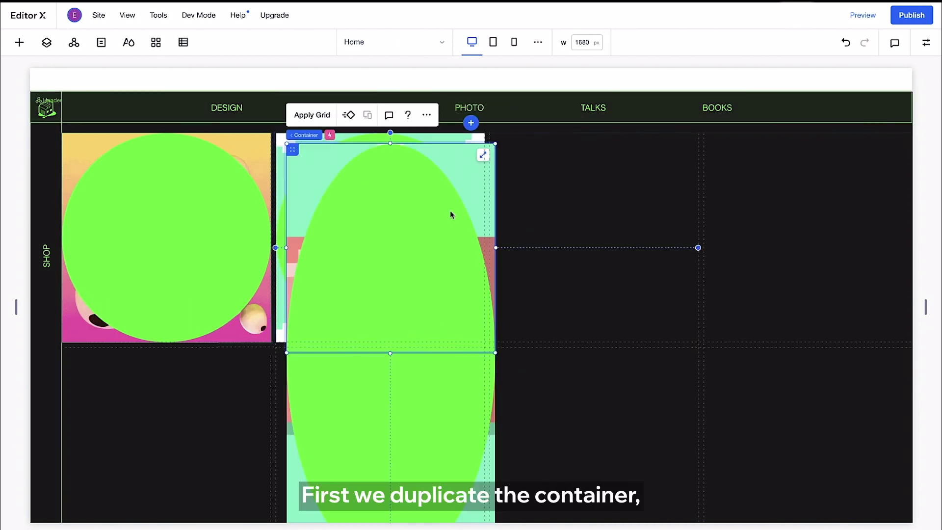
{"action": "left_click", "coordinate": [481, 153]}
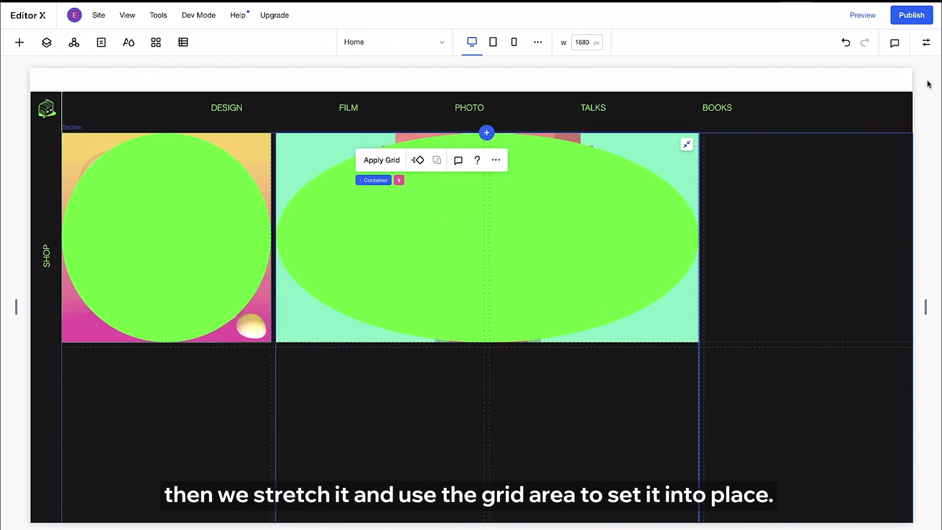
Set the copy's Grid Area to columns 3–5 and rows 1–2
{"action": "left_click", "coordinate": [926, 42]}
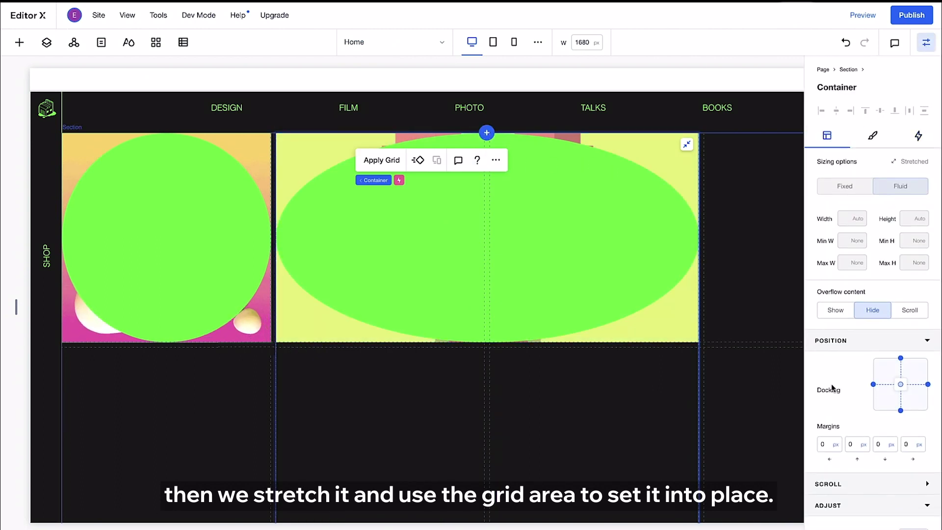
{"action": "scroll", "coordinate": [831, 388], "scroll_direction": "down", "scroll_amount": 6}
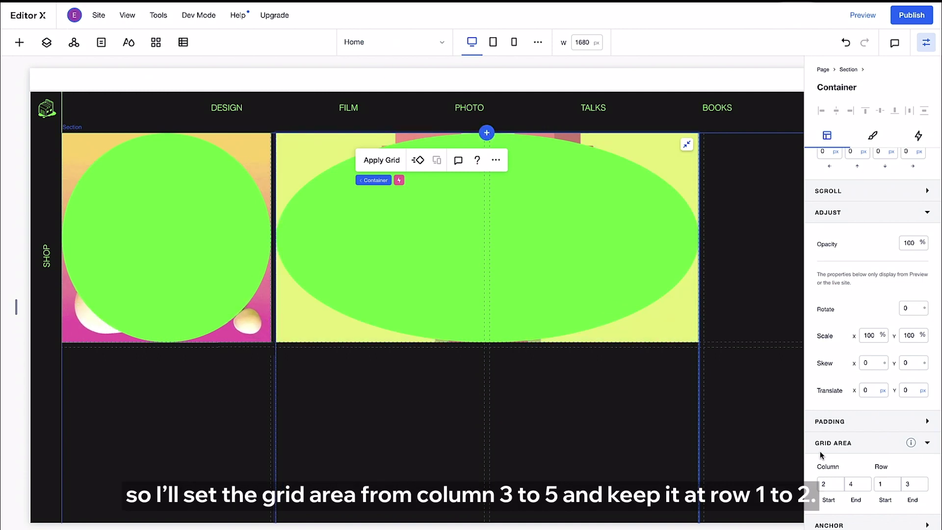
{"action": "double_click", "coordinate": [836, 484]}
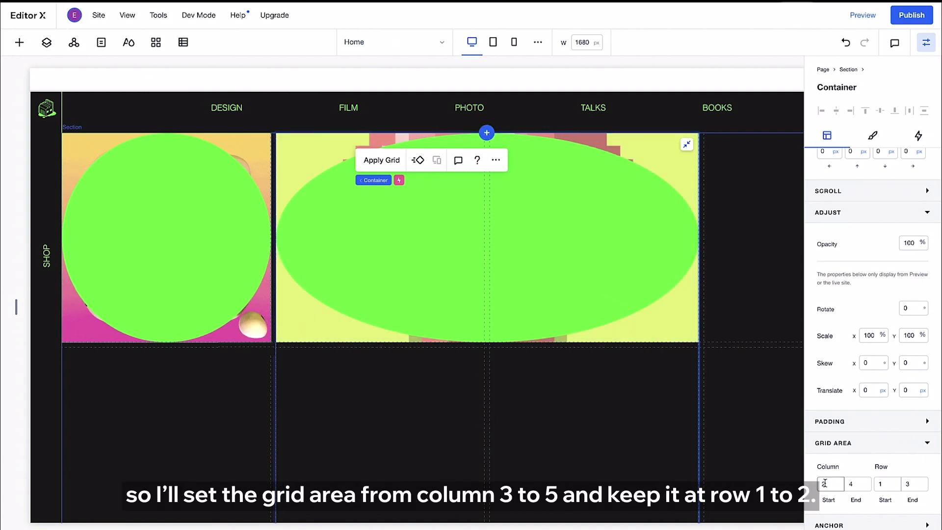
{"action": "type", "text": "3"}
{"action": "type", "text": "5"}
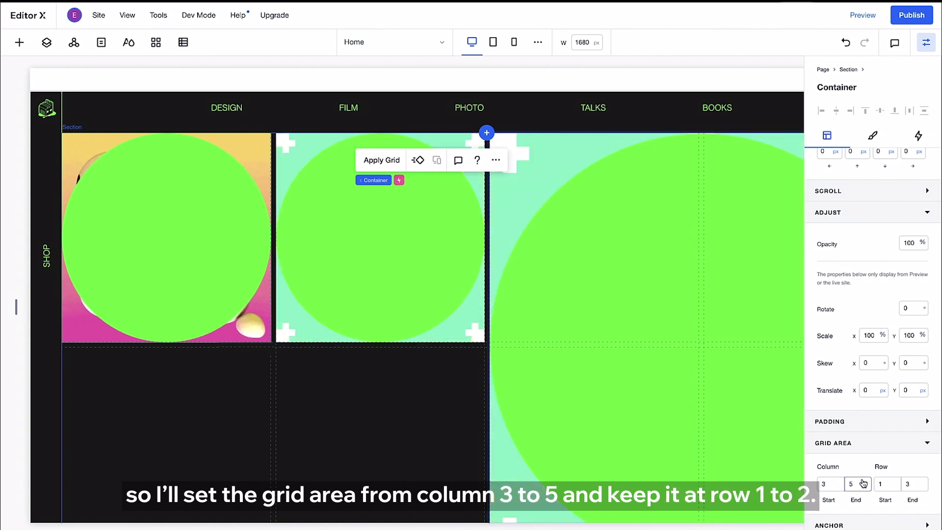
{"action": "type", "text": "2"}
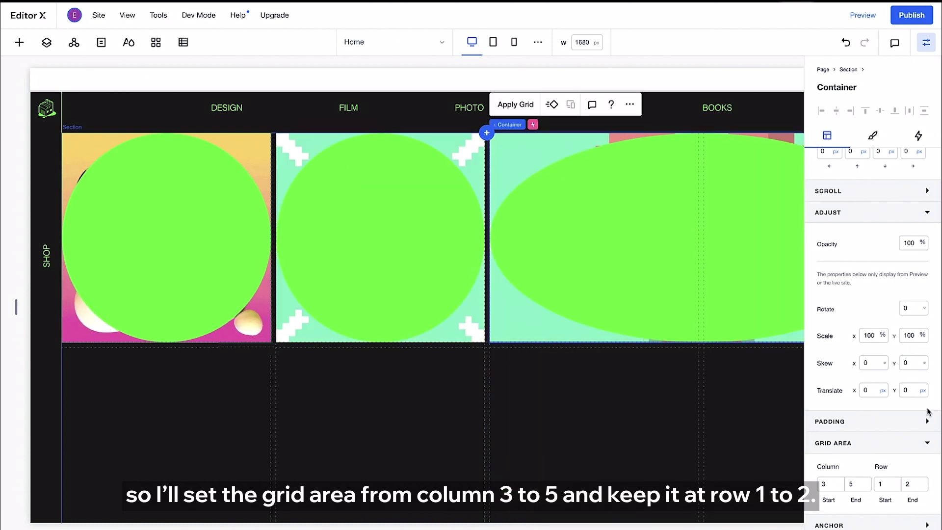
Replace the wide third tile's image with GAG+-+BILLIARDS.jpg
{"action": "left_click", "coordinate": [925, 42]}
{"action": "right_click", "coordinate": [842, 161]}
{"action": "mouse_move", "coordinate": [833, 173]}
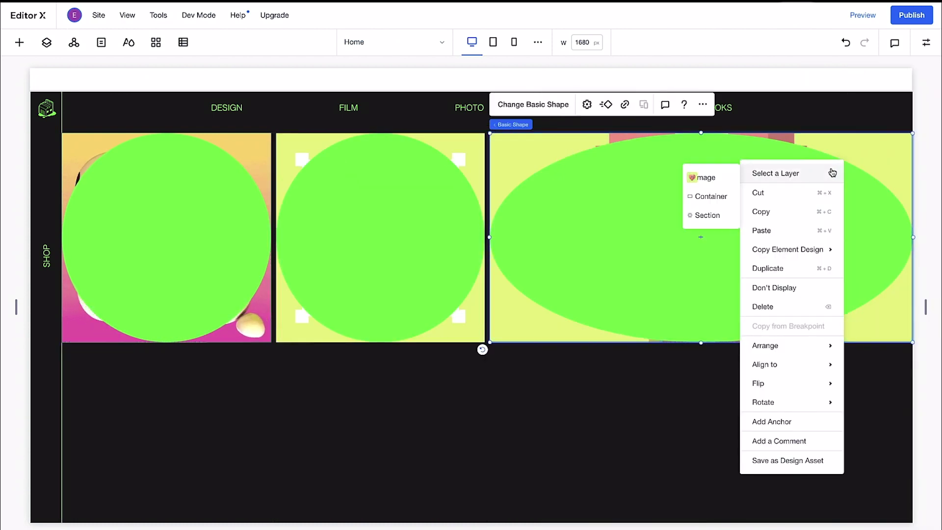
{"action": "left_click", "coordinate": [706, 177]}
{"action": "left_click", "coordinate": [532, 104]}
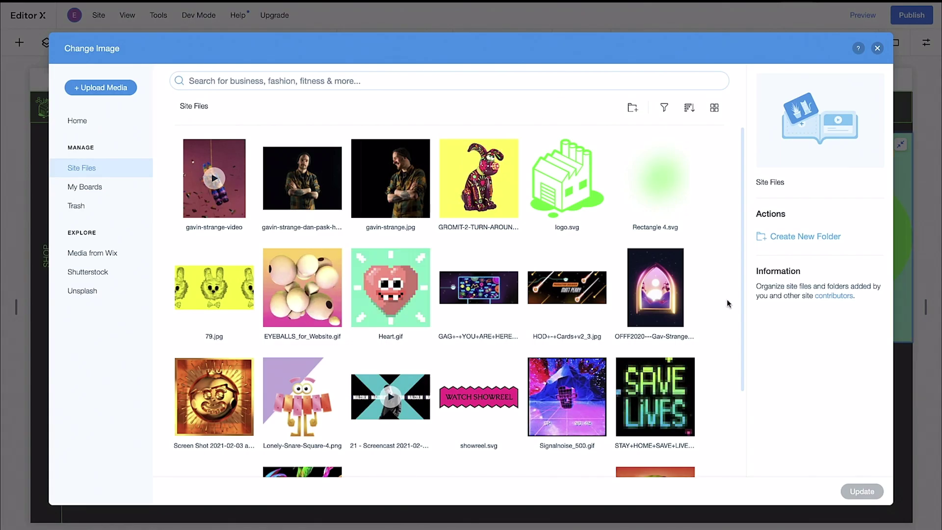
{"action": "scroll", "coordinate": [726, 445], "scroll_direction": "down", "scroll_amount": 3}
{"action": "left_click", "coordinate": [567, 395]}
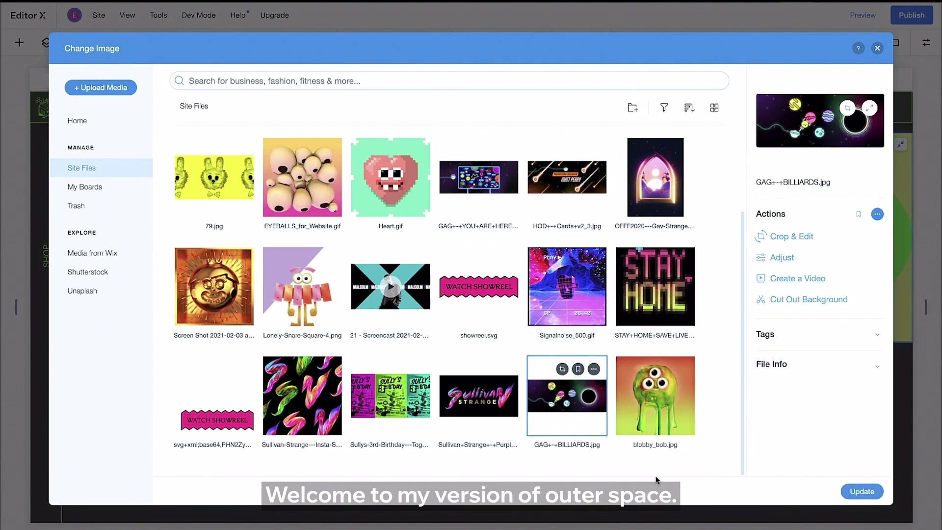
{"action": "left_click", "coordinate": [862, 491]}
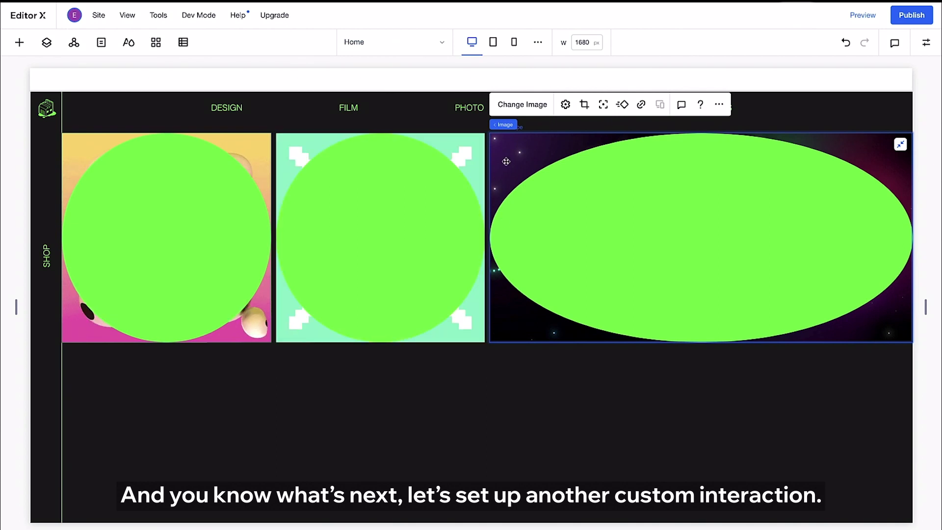
In the space tile's custom hover interaction, set the Basic Shape's initial Translate X and Y to 100%
{"action": "left_click", "coordinate": [510, 124]}
{"action": "left_click", "coordinate": [925, 42]}
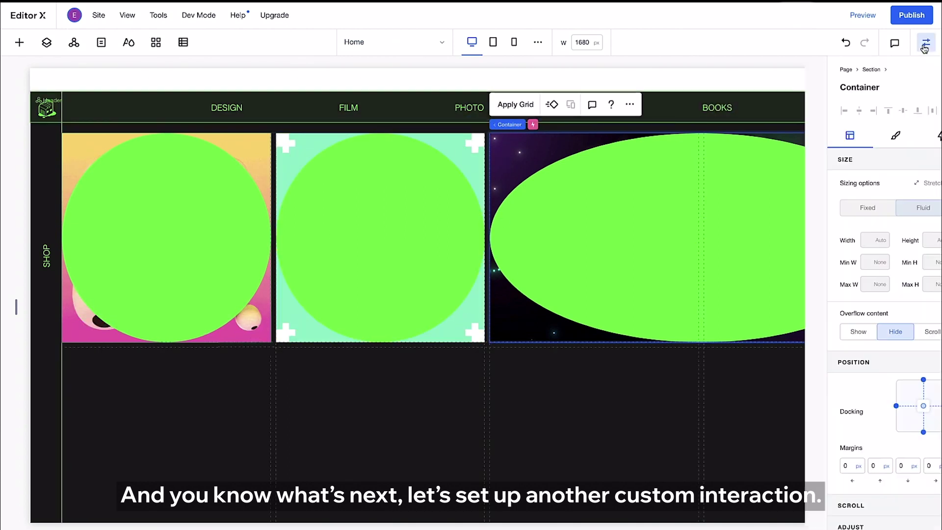
{"action": "left_click", "coordinate": [917, 135]}
{"action": "left_click", "coordinate": [867, 206]}
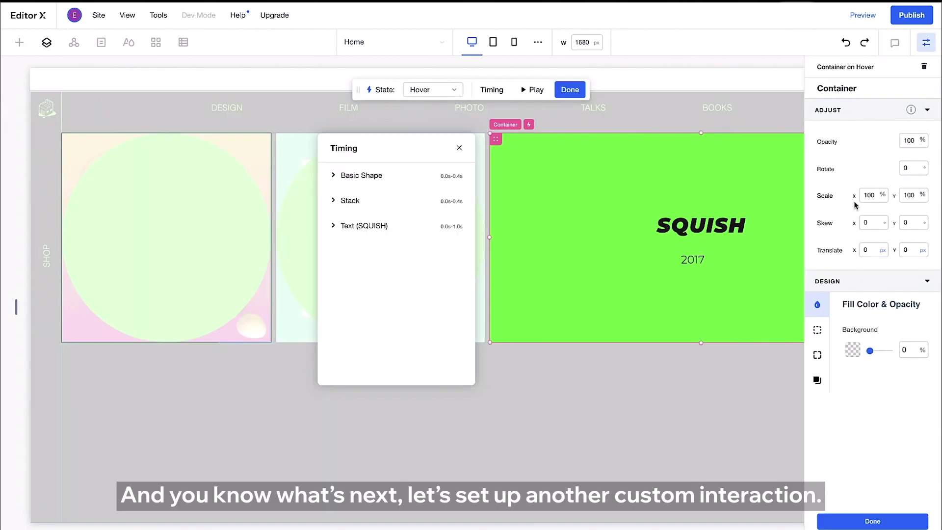
{"action": "left_click", "coordinate": [546, 170]}
{"action": "left_click", "coordinate": [423, 107]}
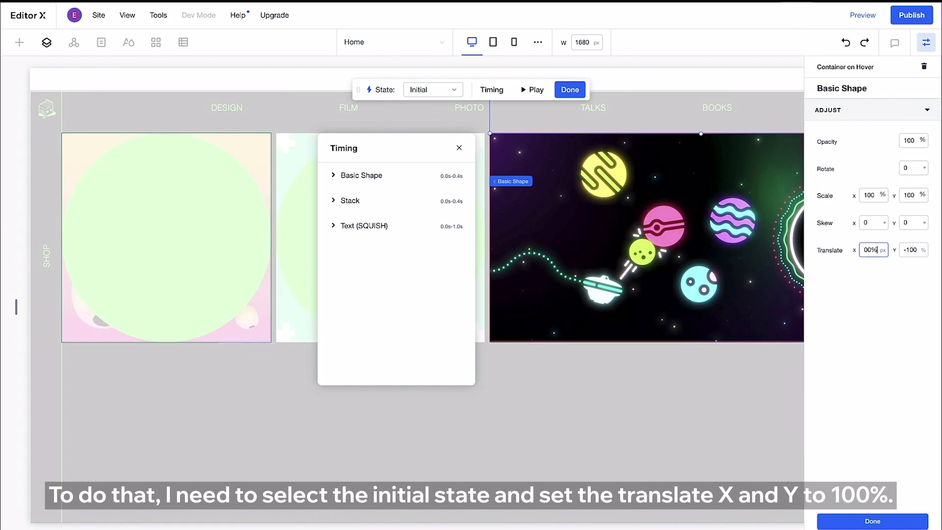
{"action": "type", "text": "100"}
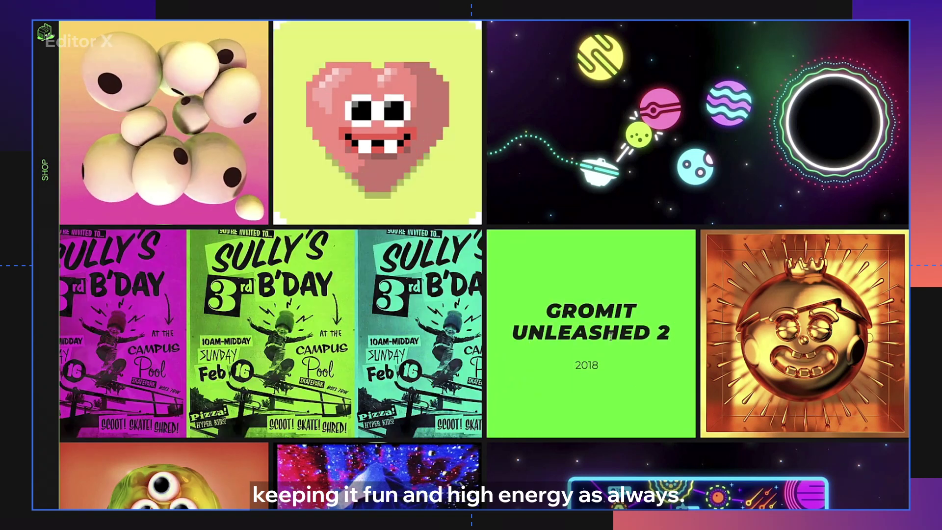
Scroll down the live gallery to check the hover title cards on the lower tiles
{"action": "scroll", "coordinate": [804, 351], "scroll_direction": "down", "scroll_amount": 1}
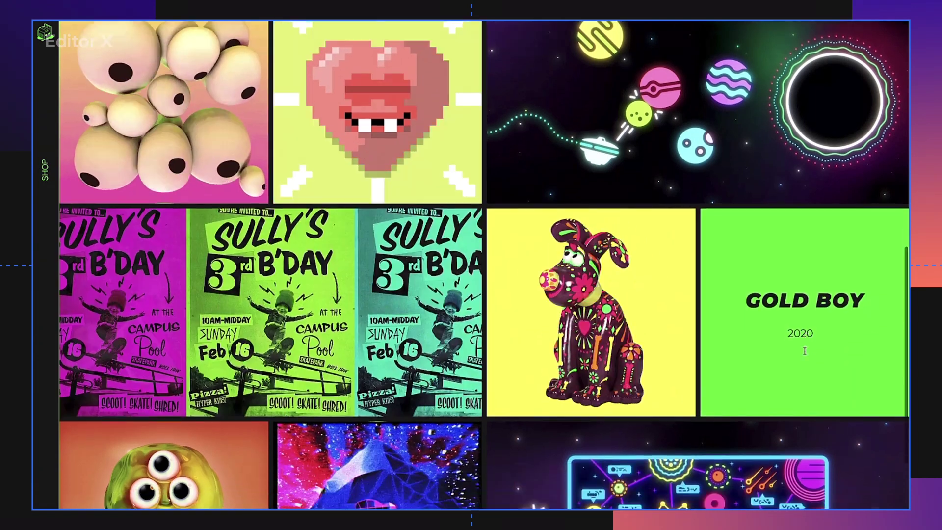
{"action": "scroll", "coordinate": [804, 351], "scroll_direction": "down", "scroll_amount": 2}
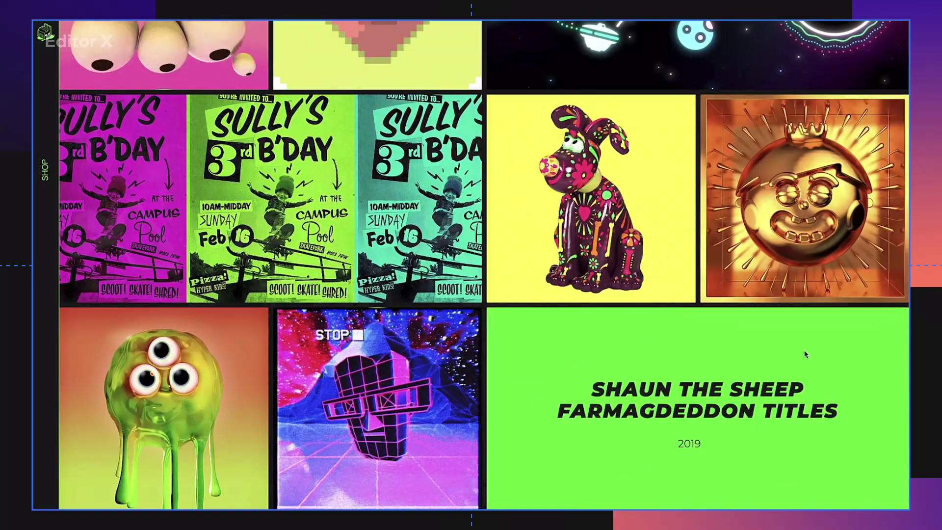